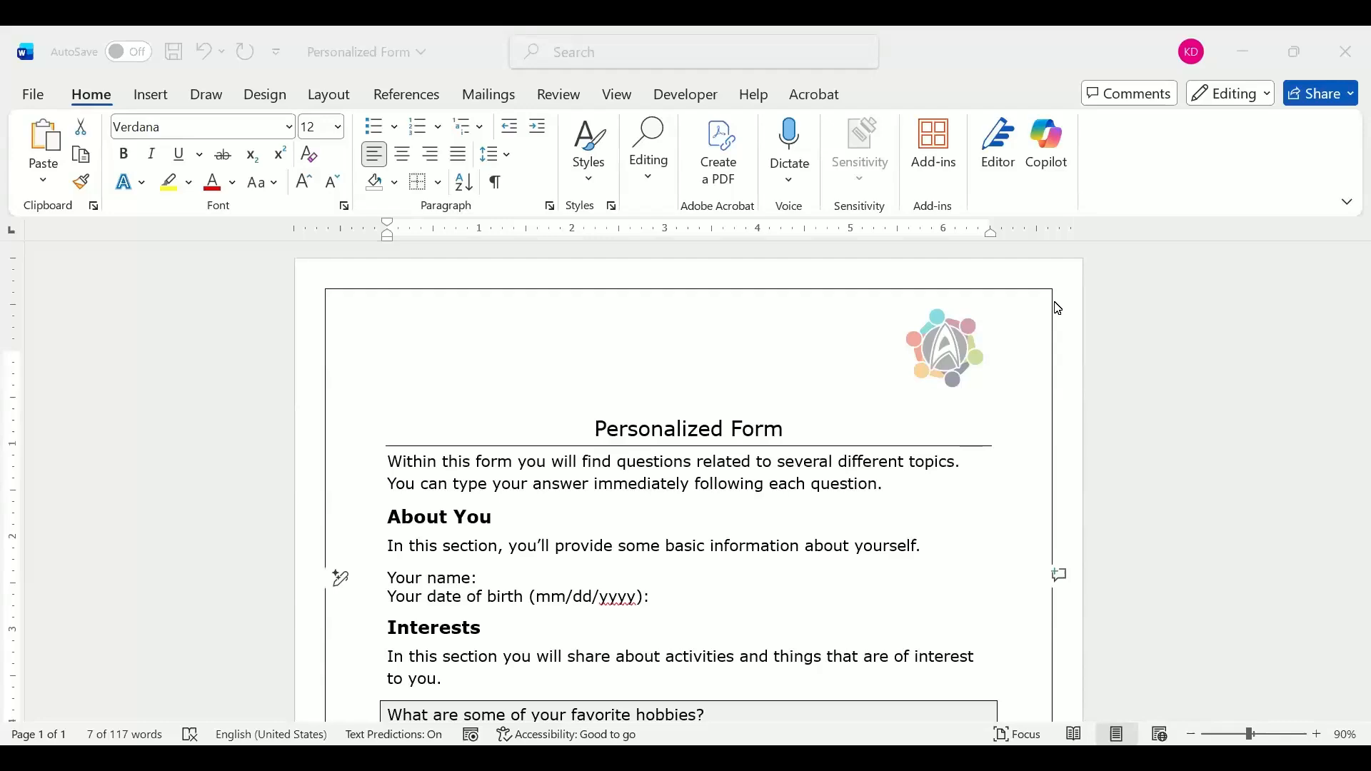
Step: Look over the form's introduction and its About You, Interests and Strengths sections
left_click(1340, 397)
scroll(1340, 429, "down", 5)
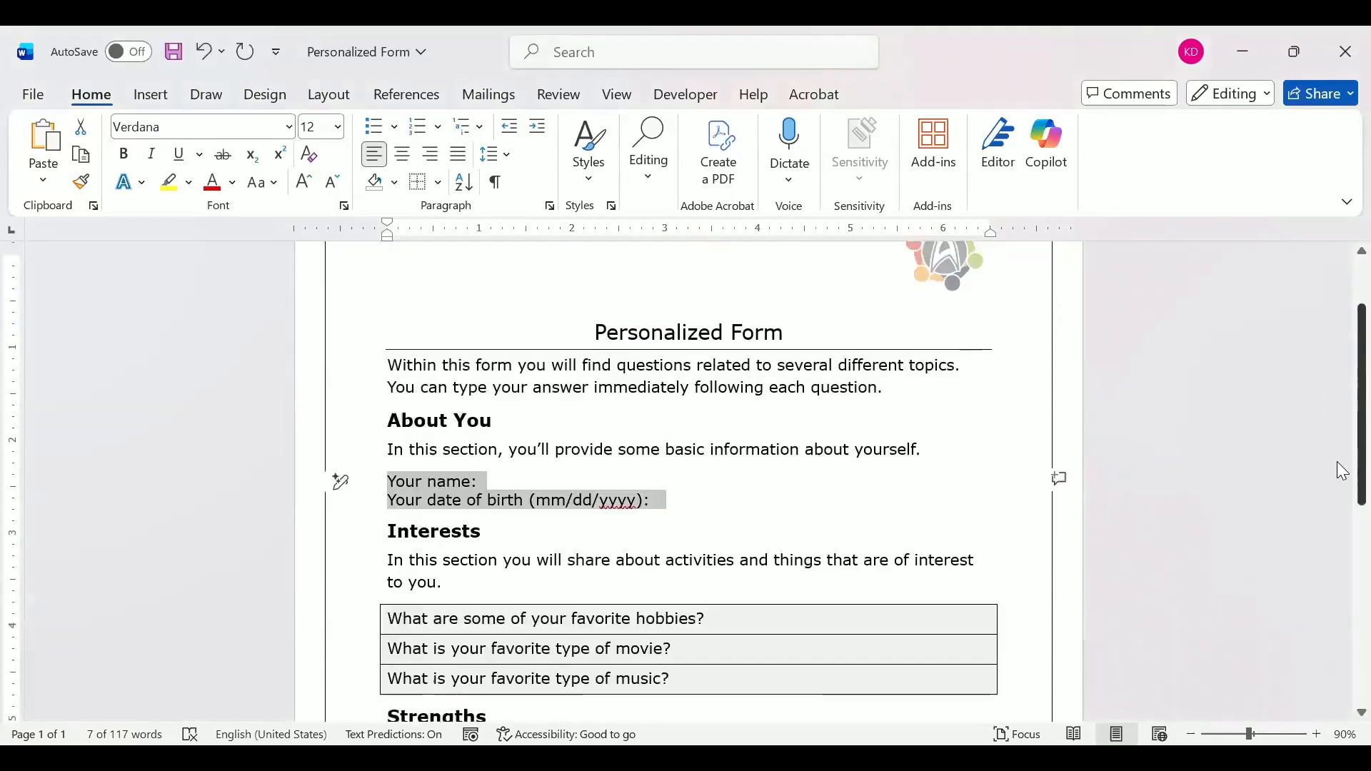
scroll(1341, 474, "down", 2)
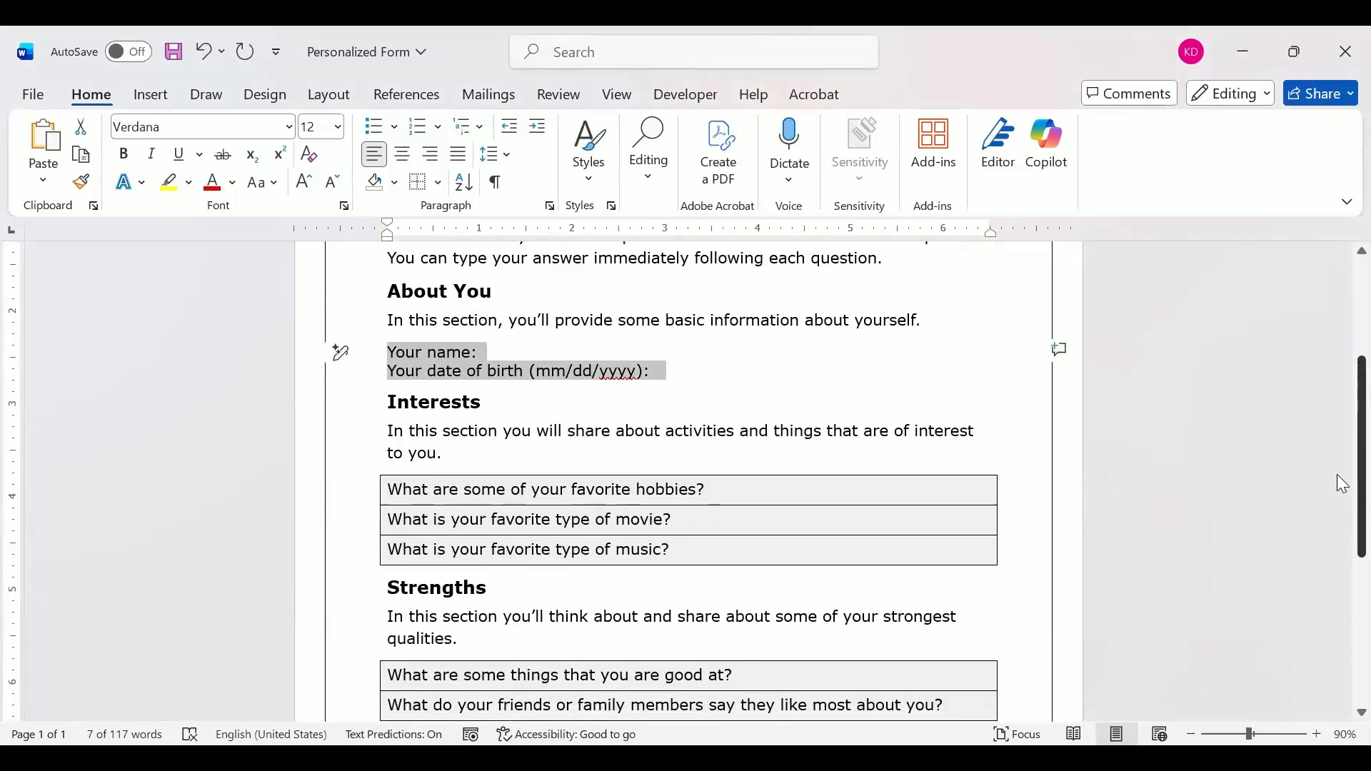
scroll(1339, 528, "down", 2)
scroll(1338, 486, "up", 4)
scroll(1341, 442, "down", 1)
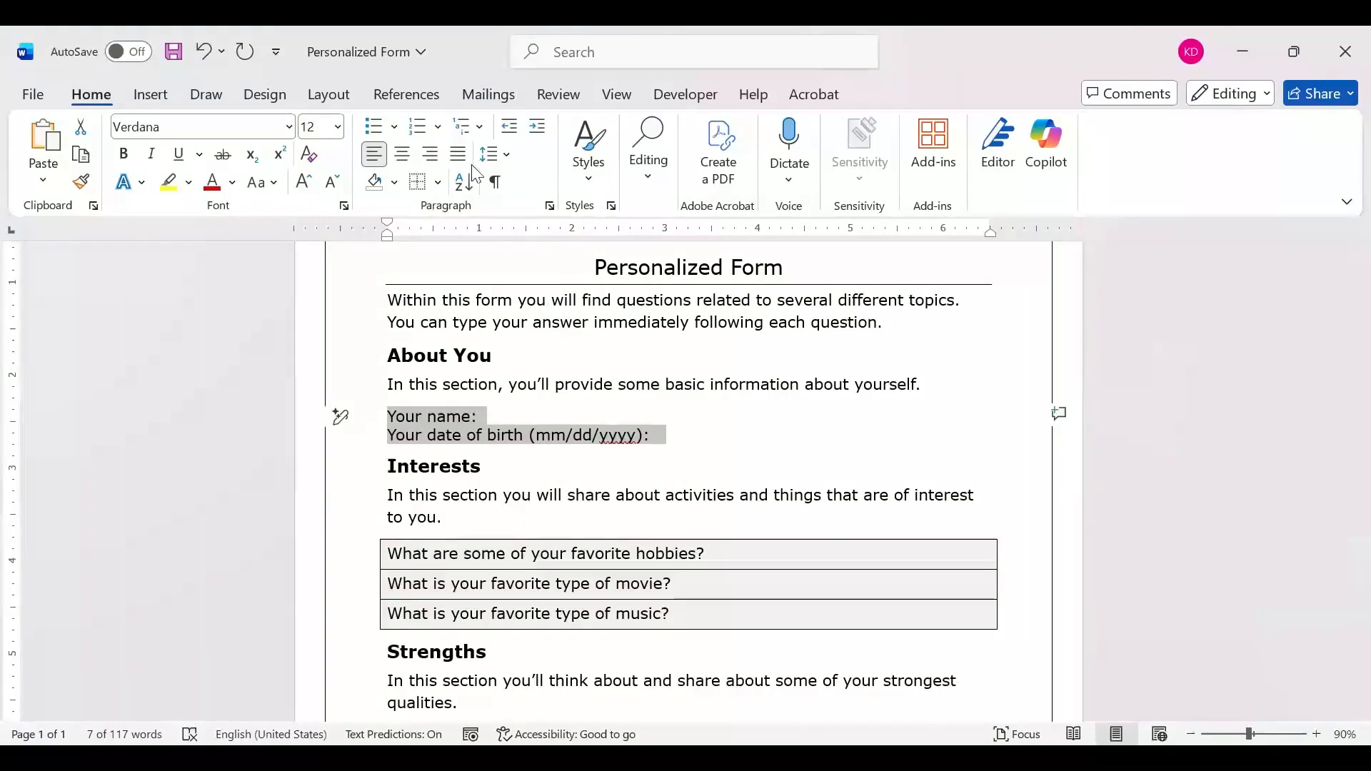
Step: Check the line spacing options of the selected name and date of birth lines
left_click(506, 158)
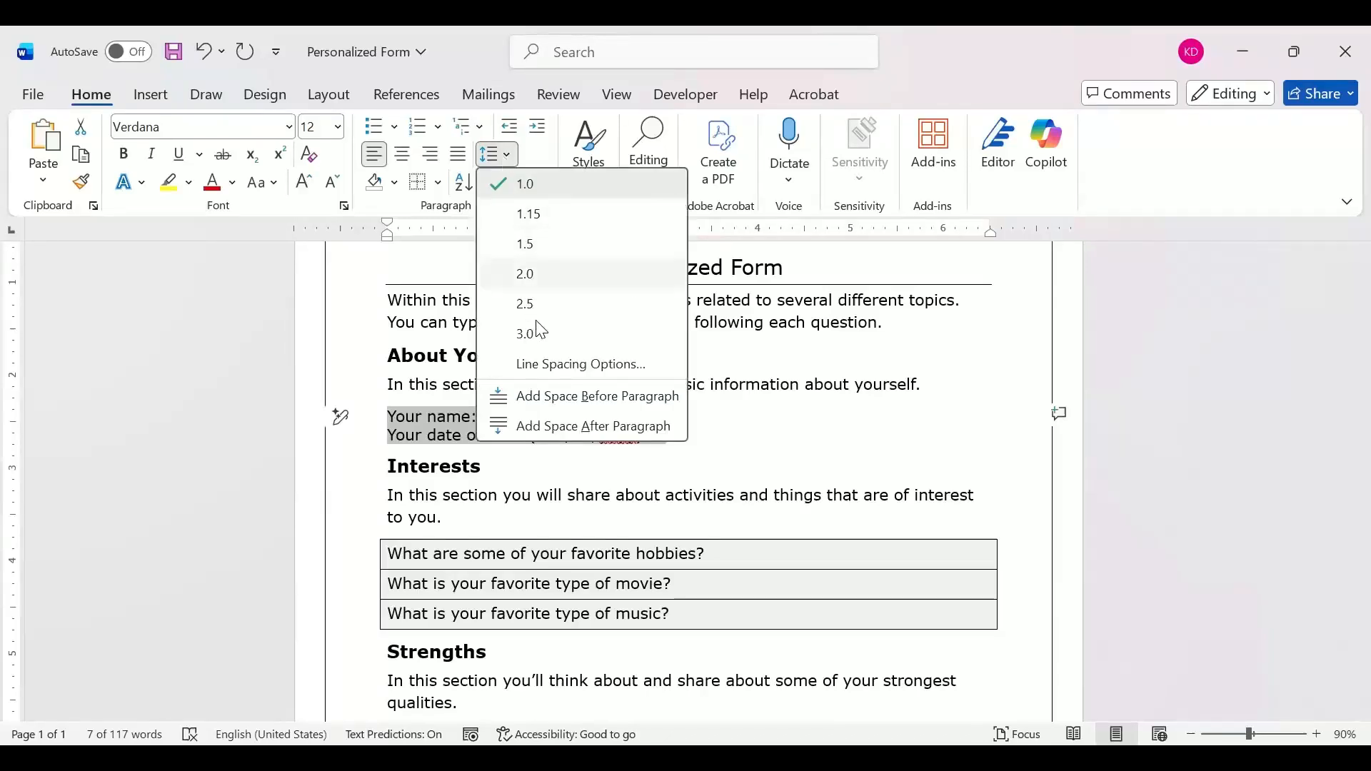
left_click(550, 366)
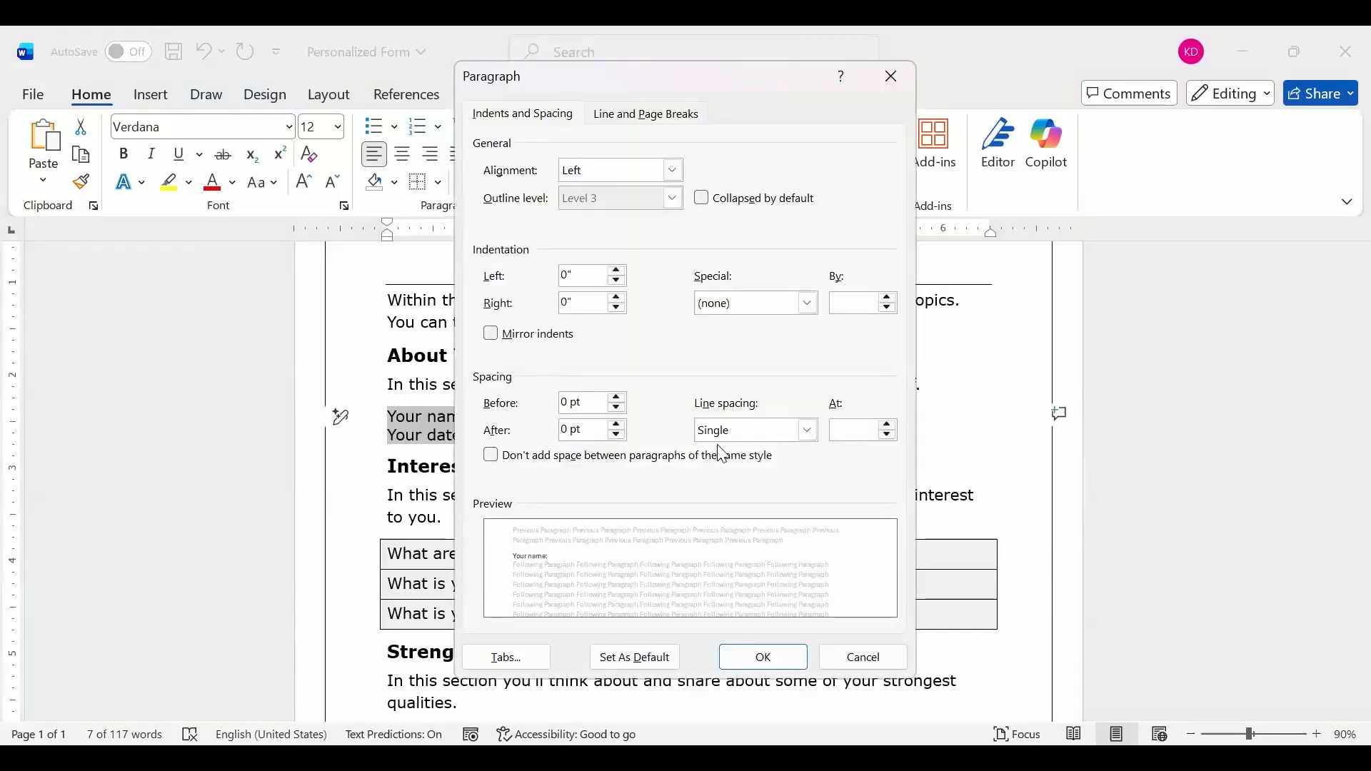
left_click(771, 655)
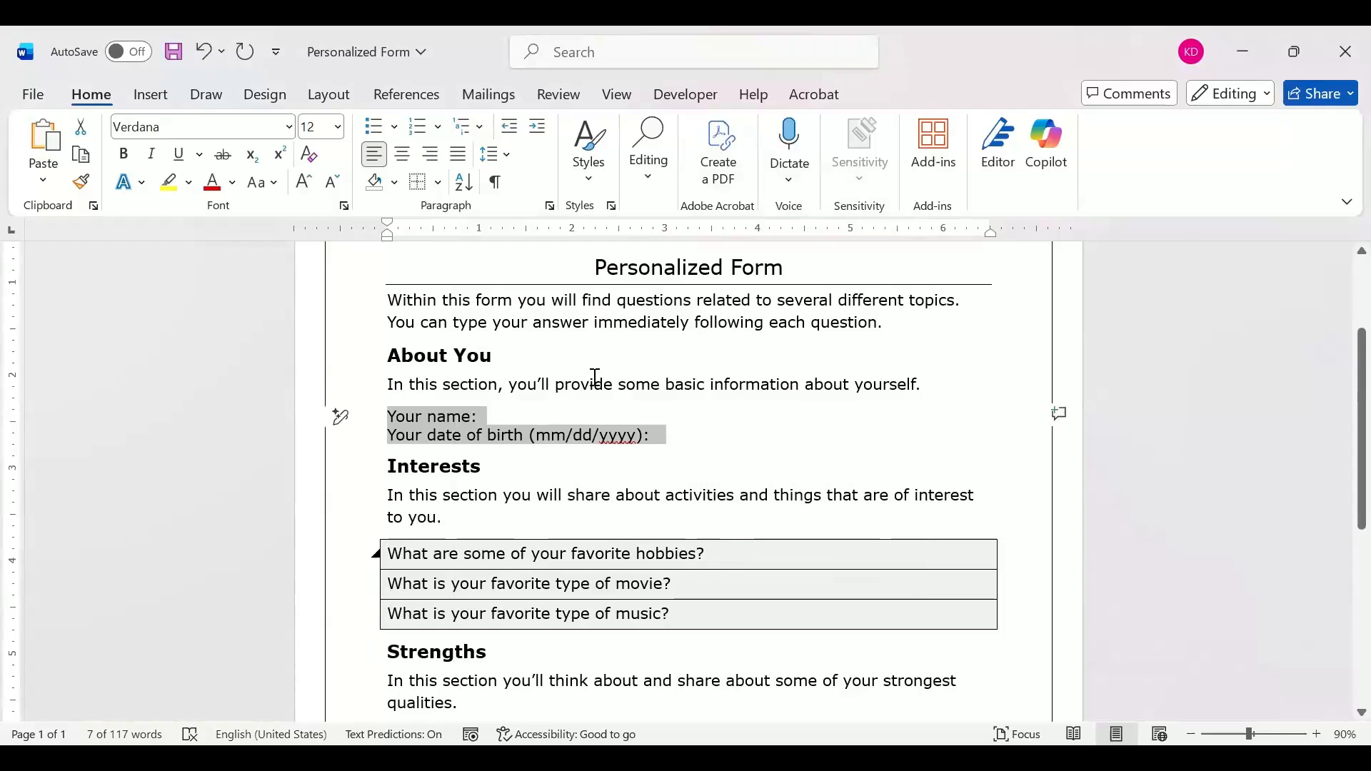
Step: Apply all borders and the lightest gray theme fill to the selected name and date of birth paragraphs
left_click(437, 184)
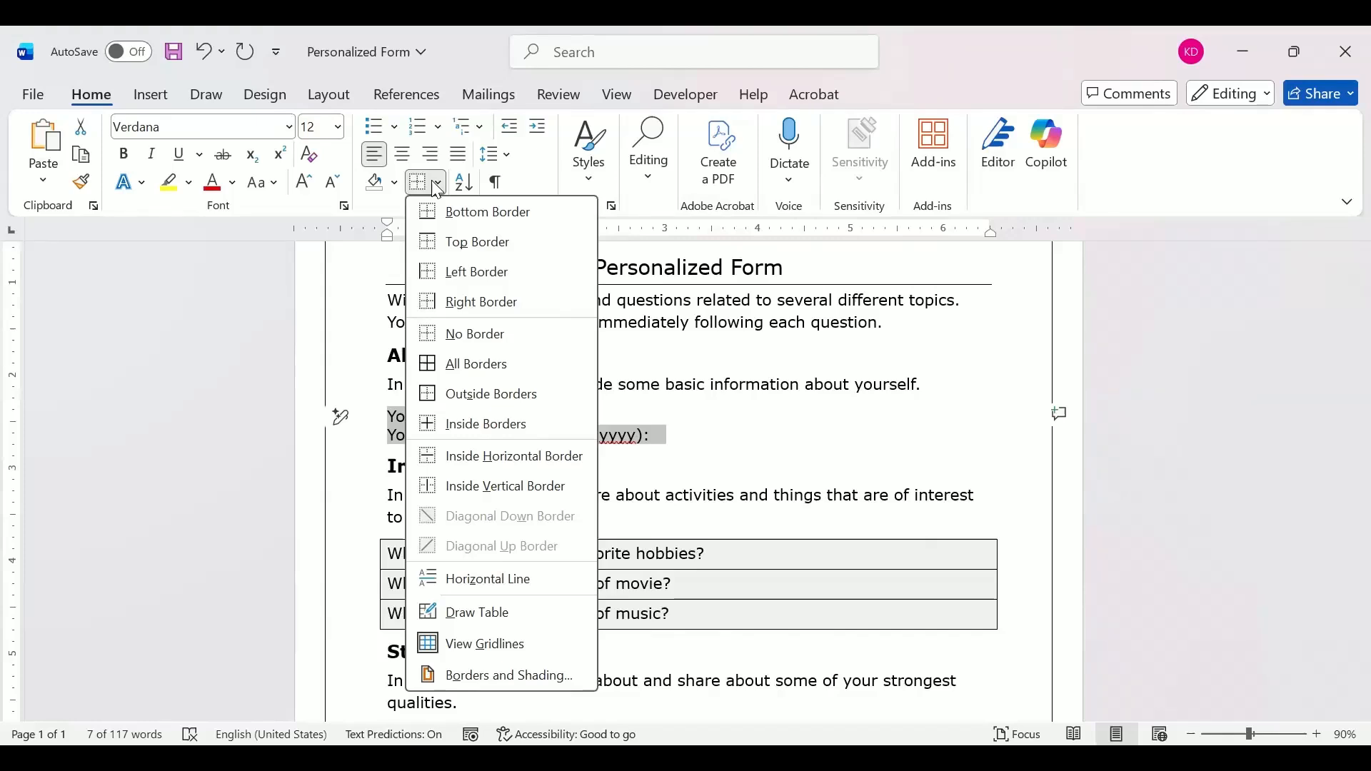
left_click(457, 364)
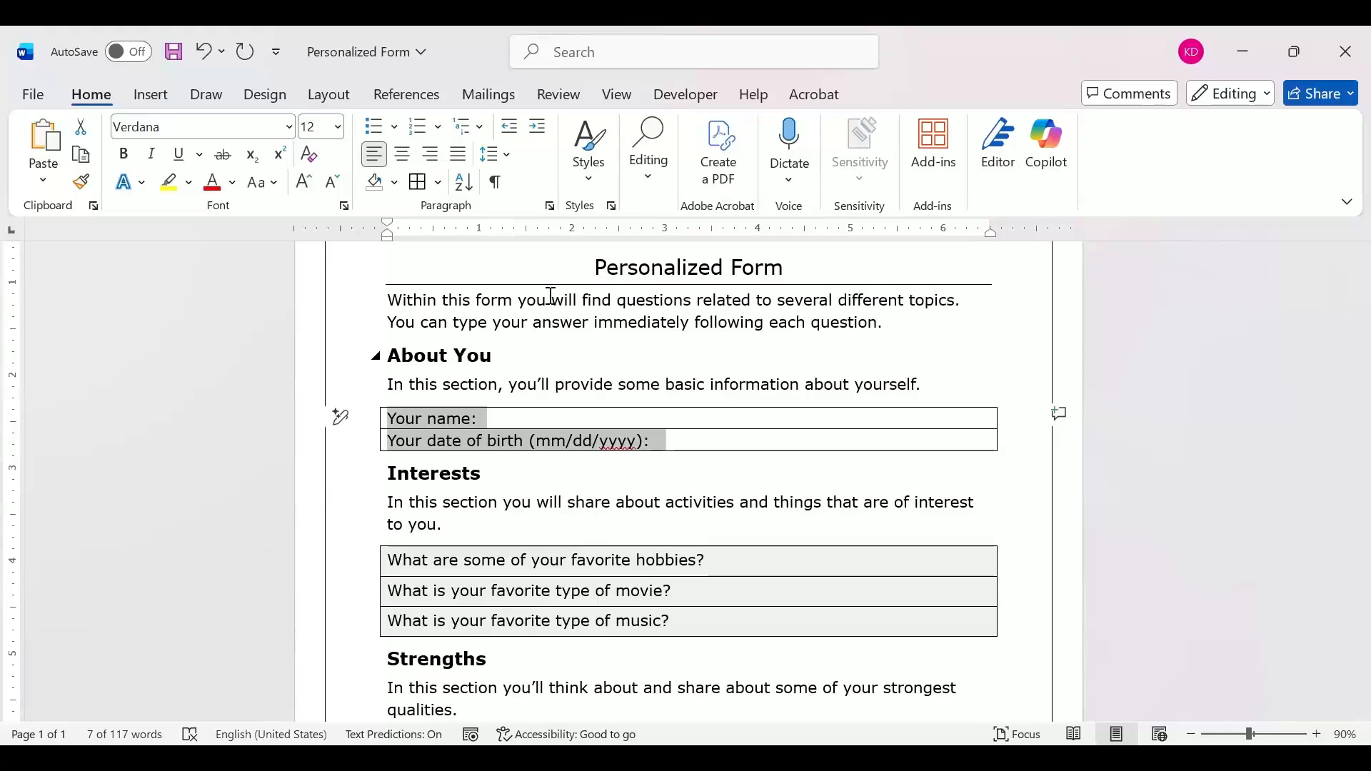
left_click(438, 185)
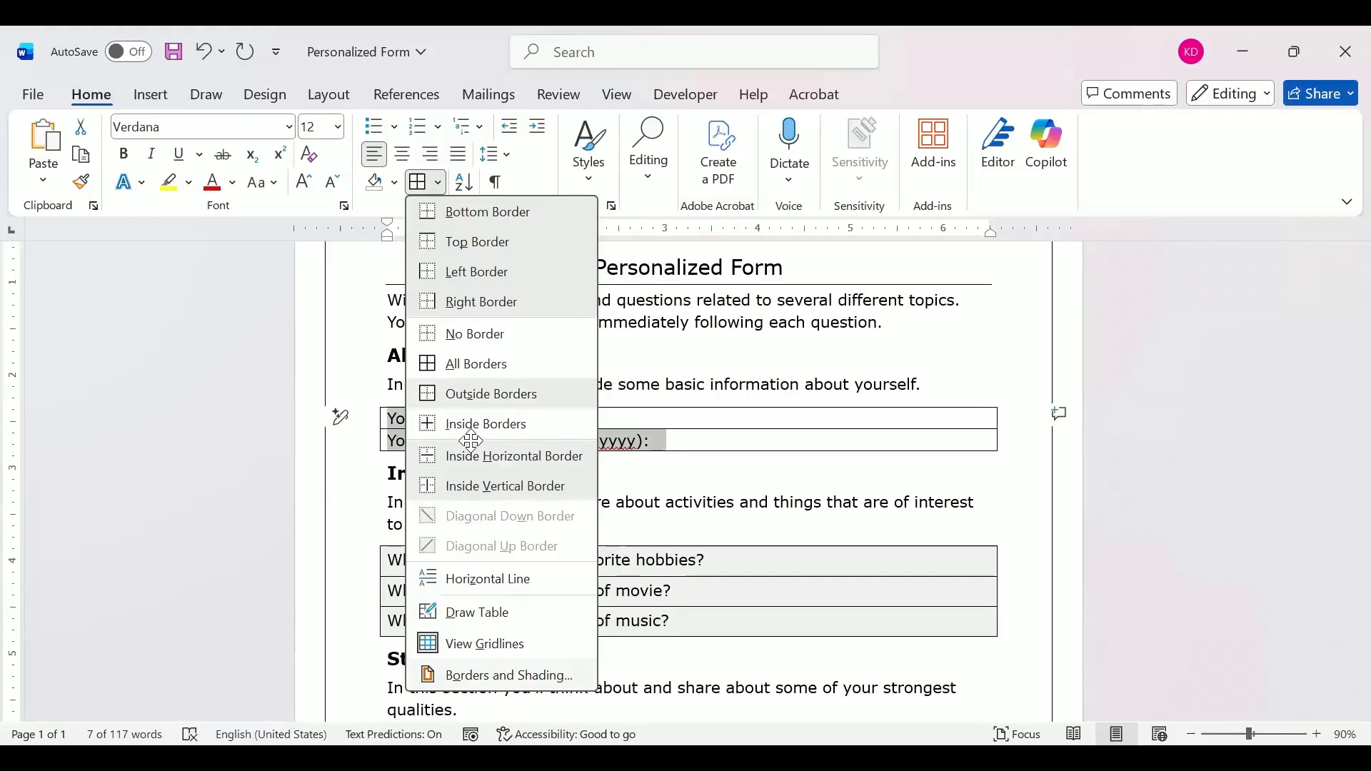
key("o")
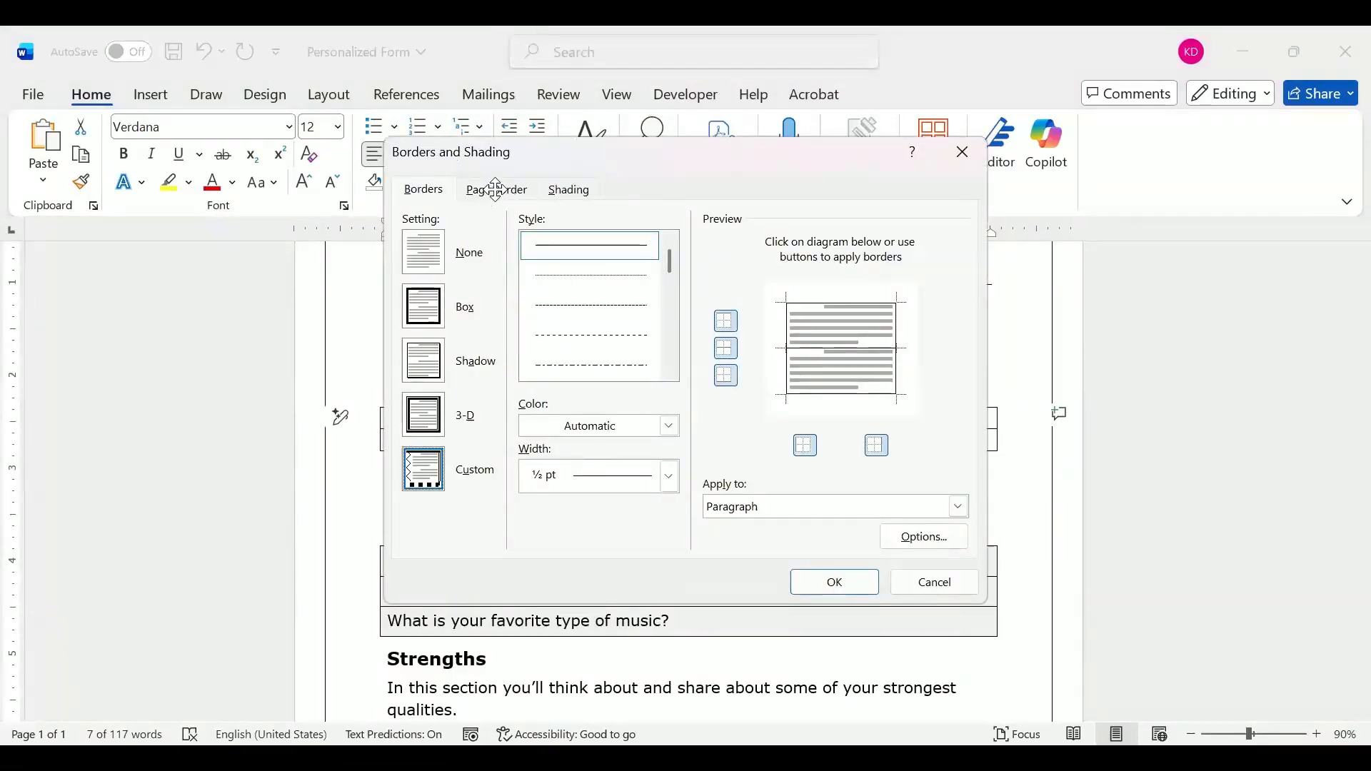
left_click(569, 189)
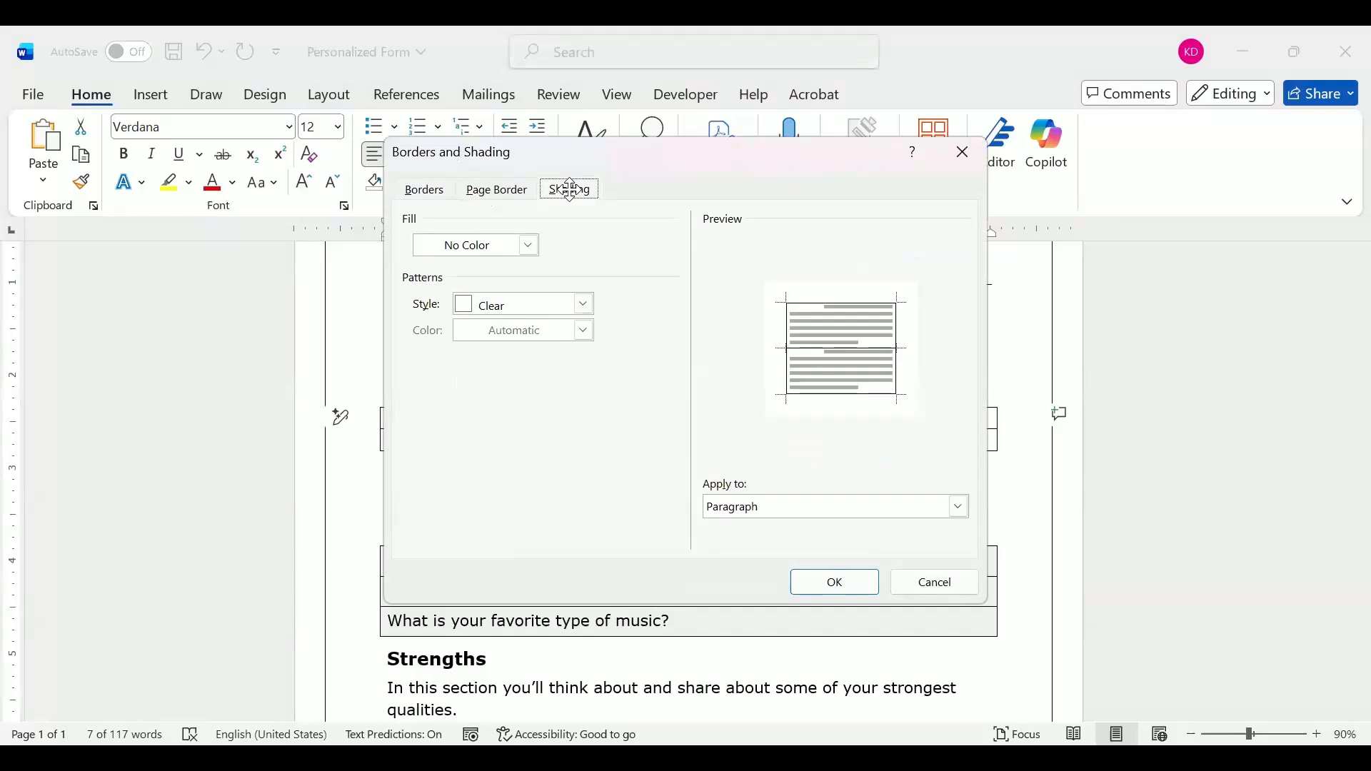
left_click(528, 245)
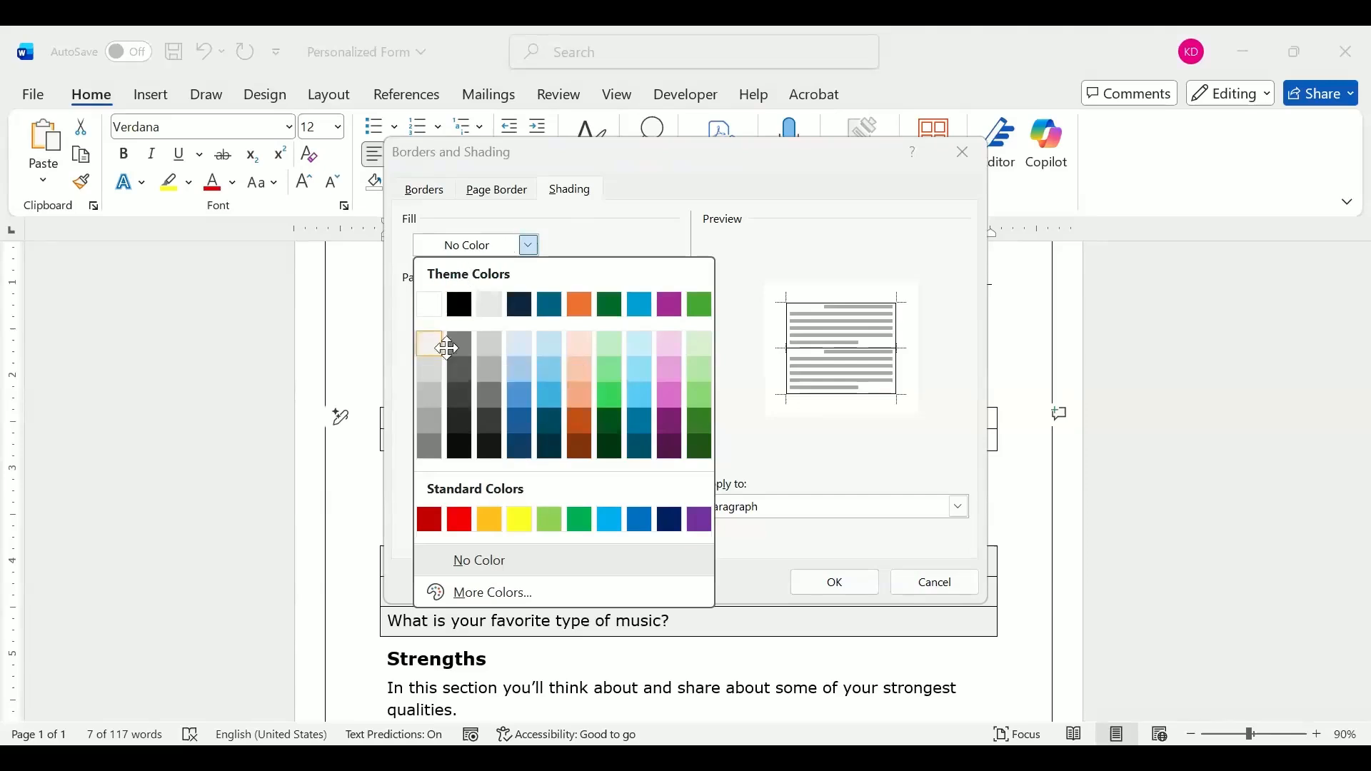
left_click(421, 342)
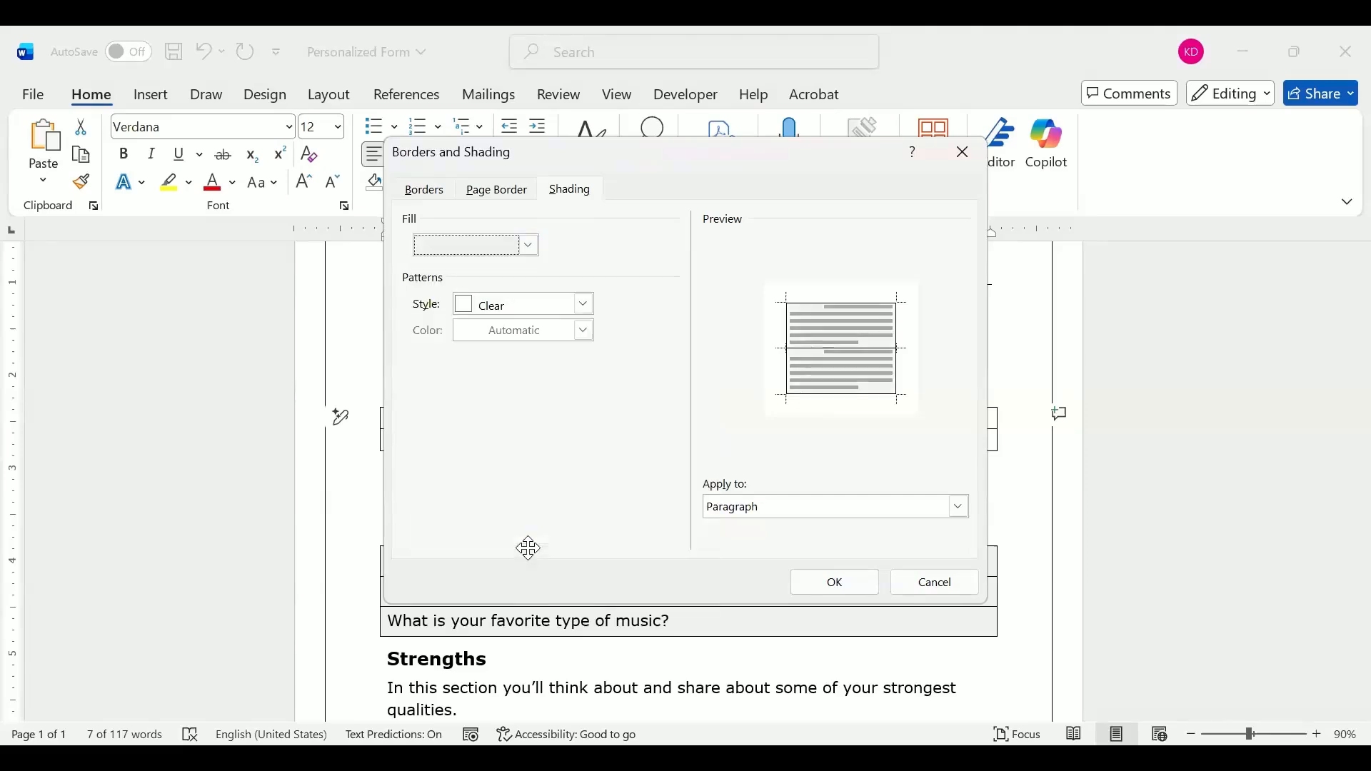
left_click(834, 583)
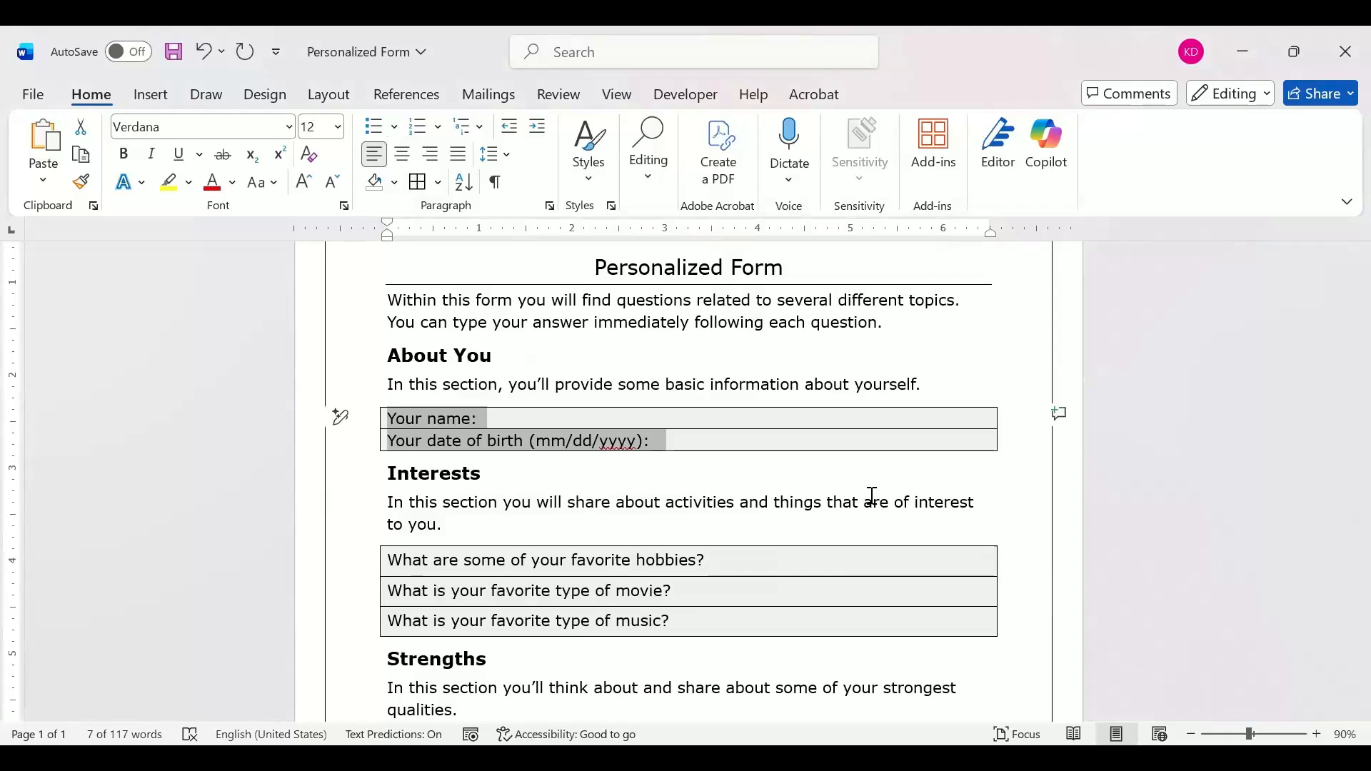
Step: Set the border distance from text to 3 pt at top and bottom for the name and date of birth paragraphs
left_click(438, 183)
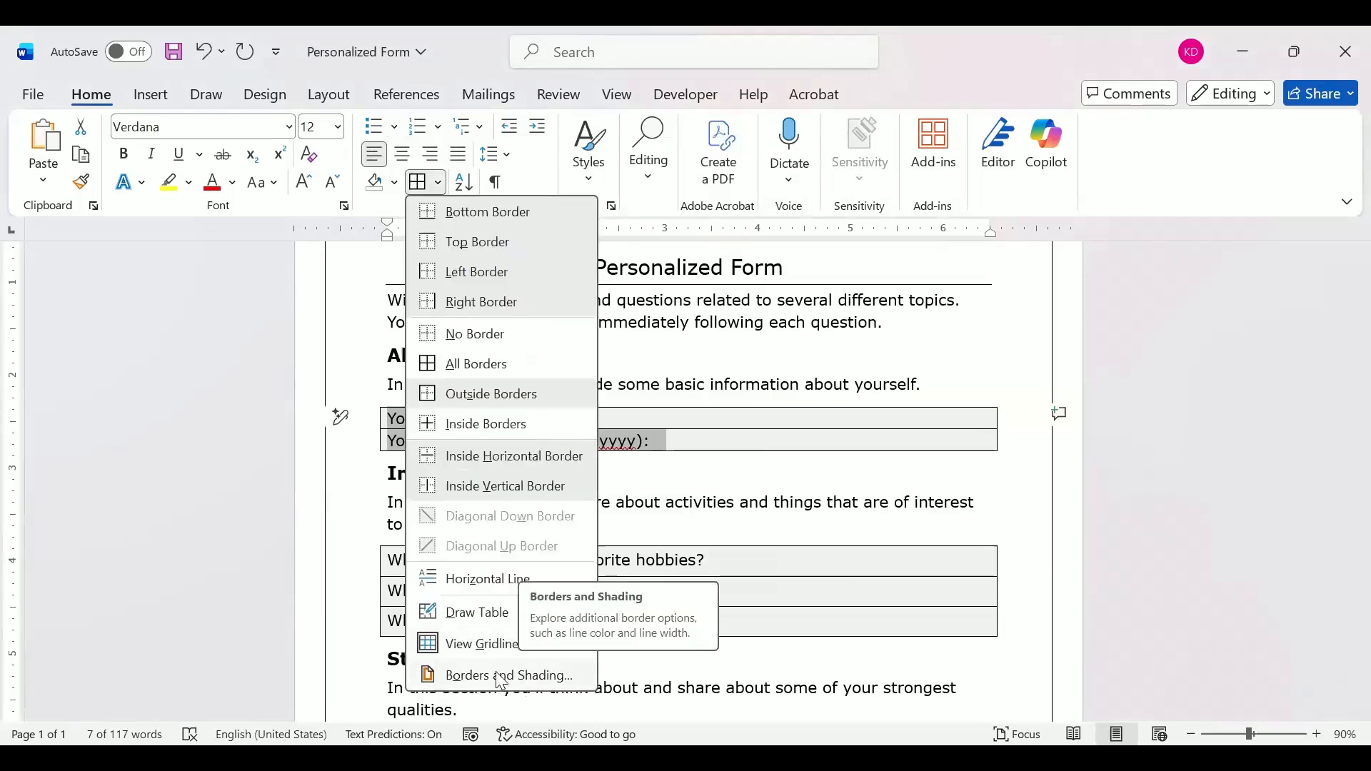
left_click(497, 674)
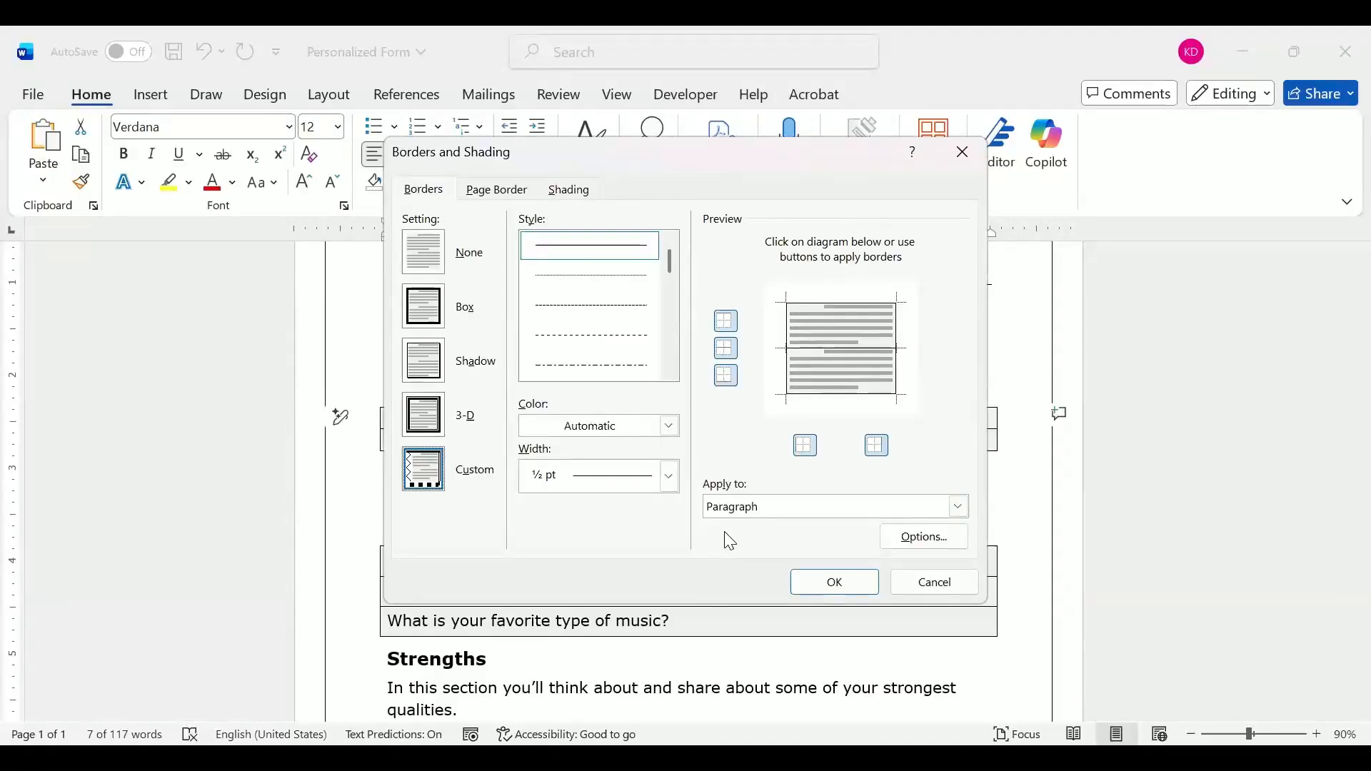
left_click(925, 539)
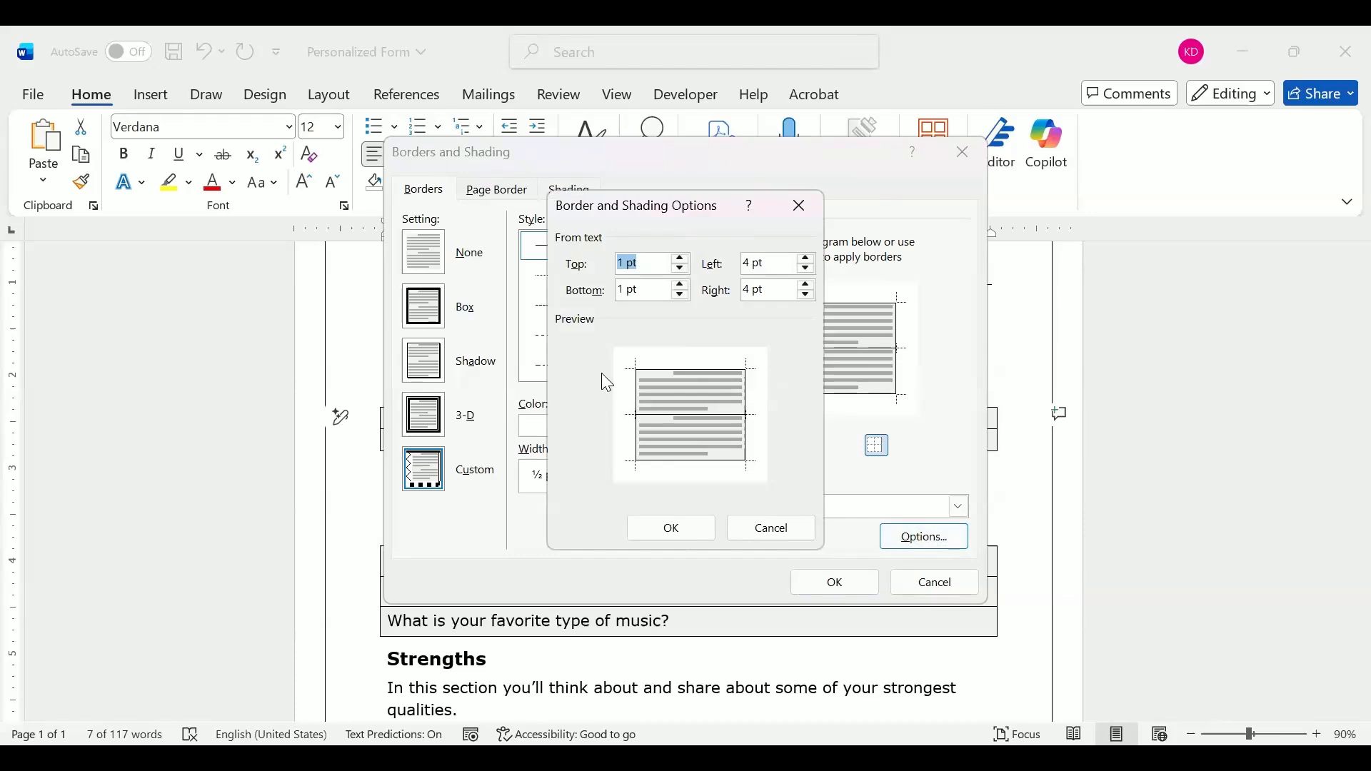
left_click(680, 259)
left_click(683, 259)
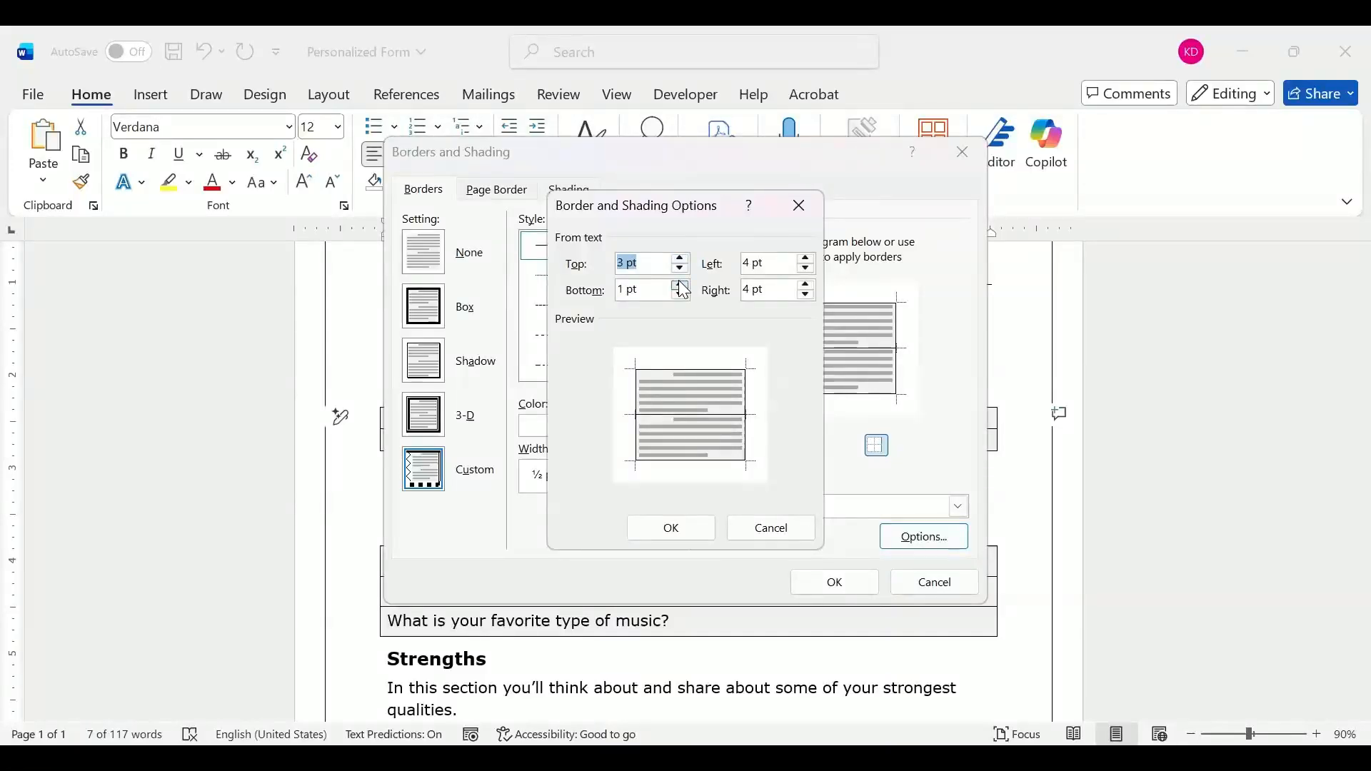
left_click(680, 286)
left_click(680, 285)
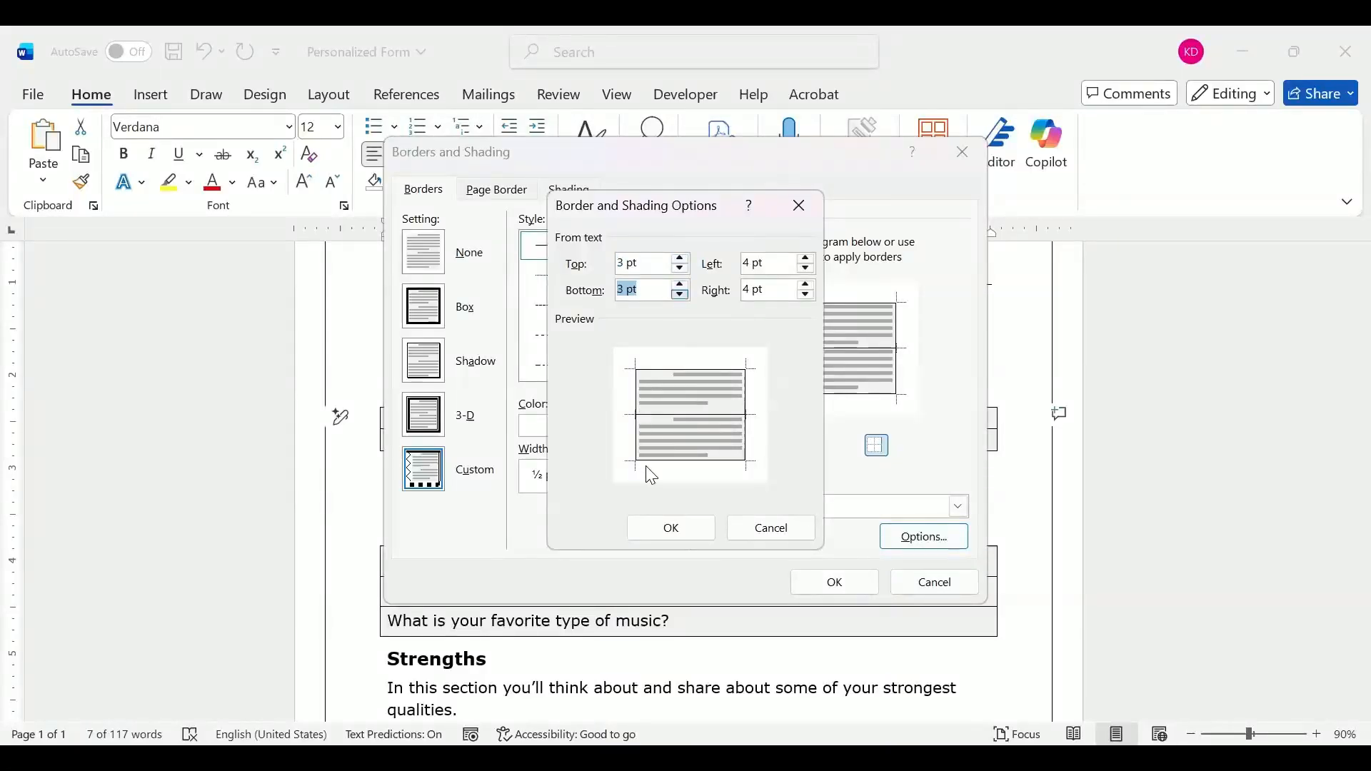
left_click(675, 528)
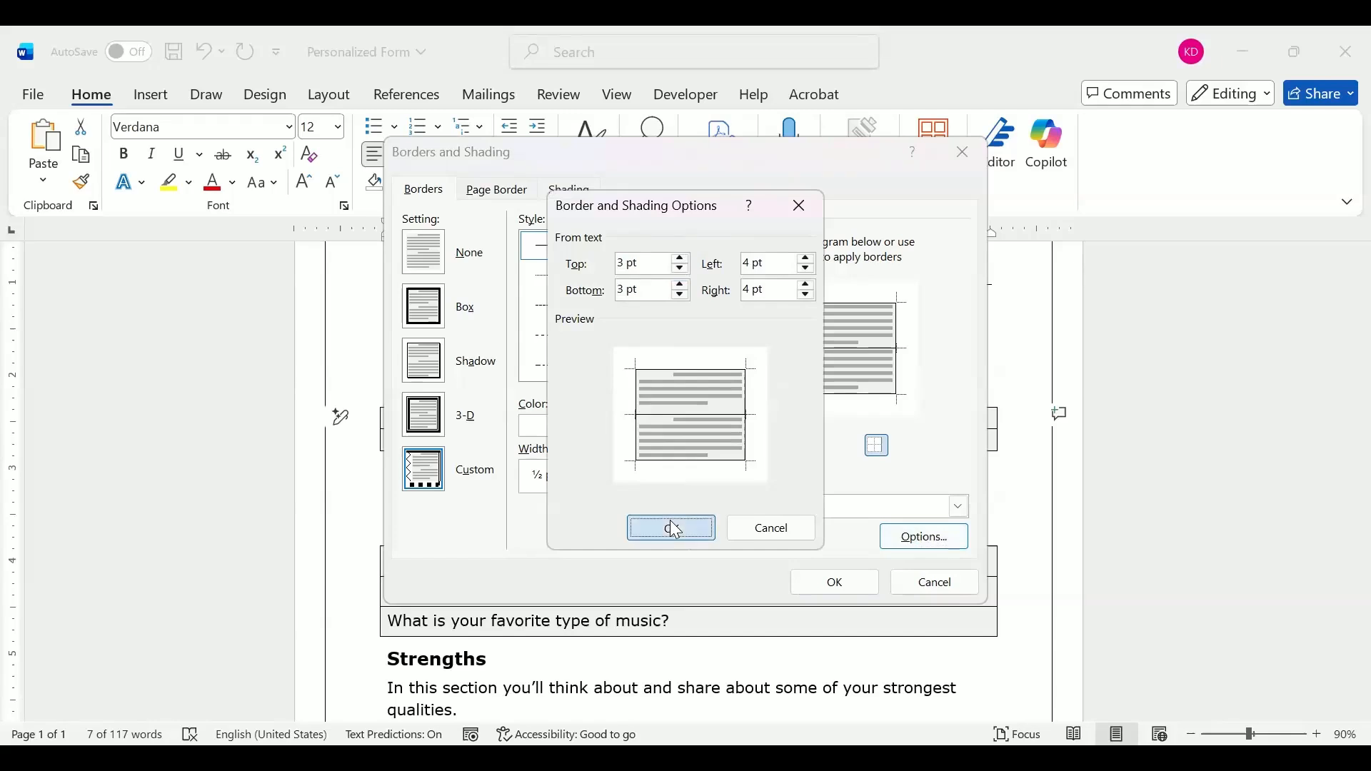
left_click(834, 582)
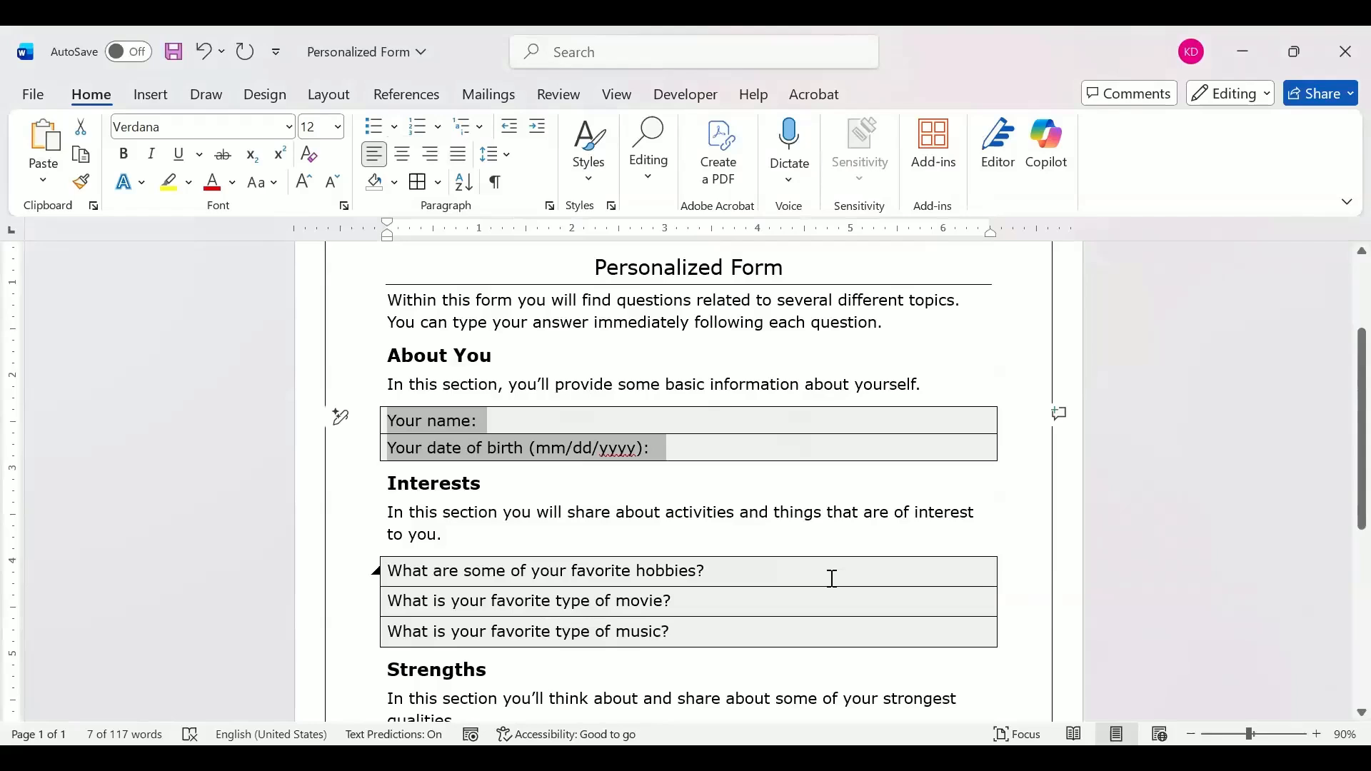
Step: Read through the form line by line from the introductory paragraph to the "Your name:" field
left_click(400, 304)
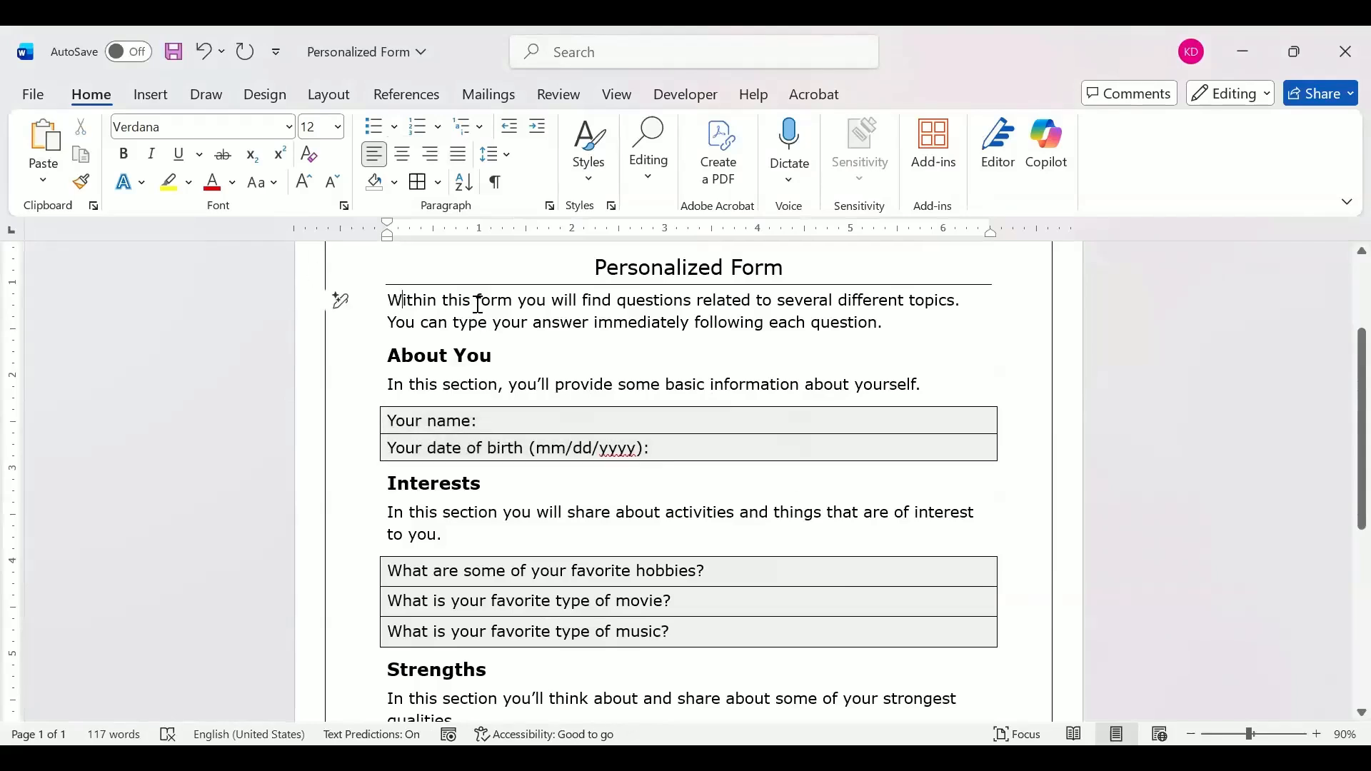
key("Down")
key("Down")
key("Down")
key("Up")
key("Up")
key("Down")
key("Down")
key("Down")
key("Down")
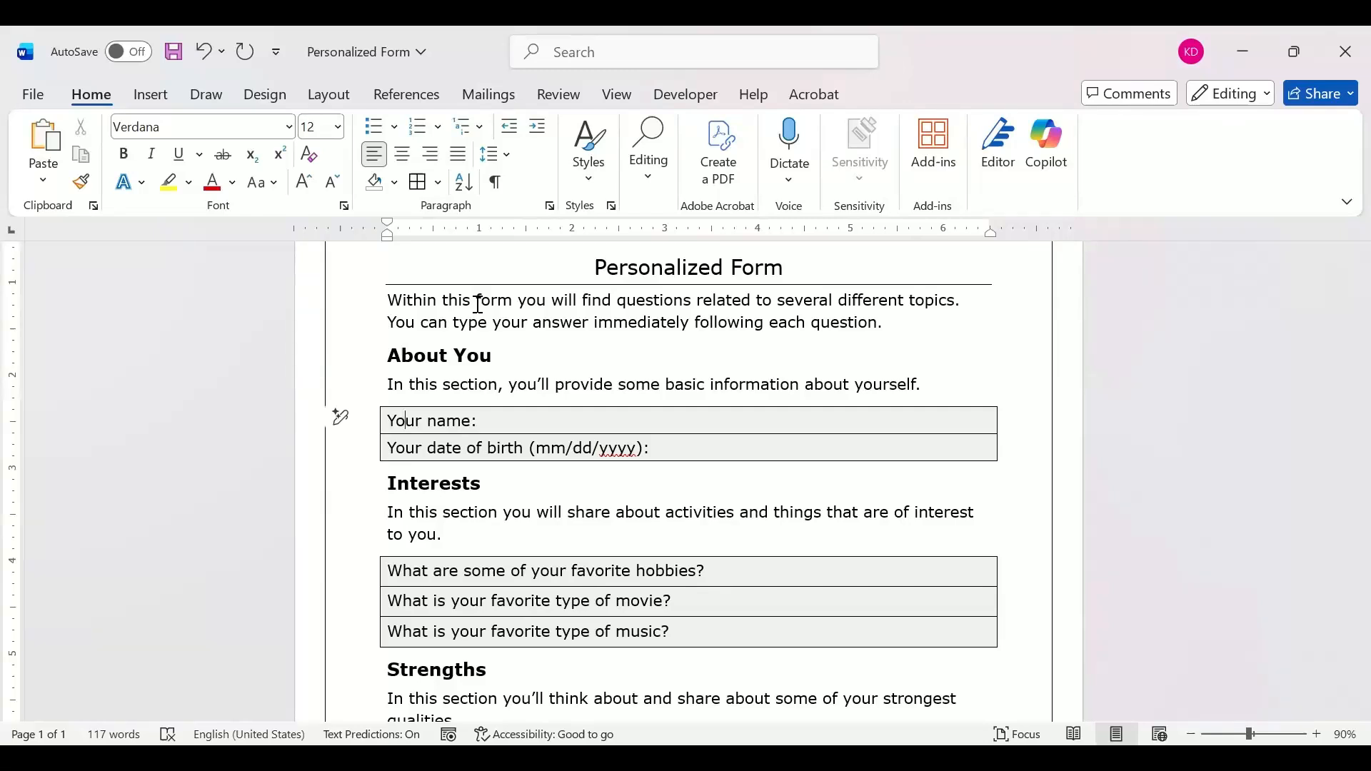
Step: Try a long string of filler letters after "Your name:" to test how the bordered box grows, and clear it
key("End")
type("JFJSJFPKKPAKPS")
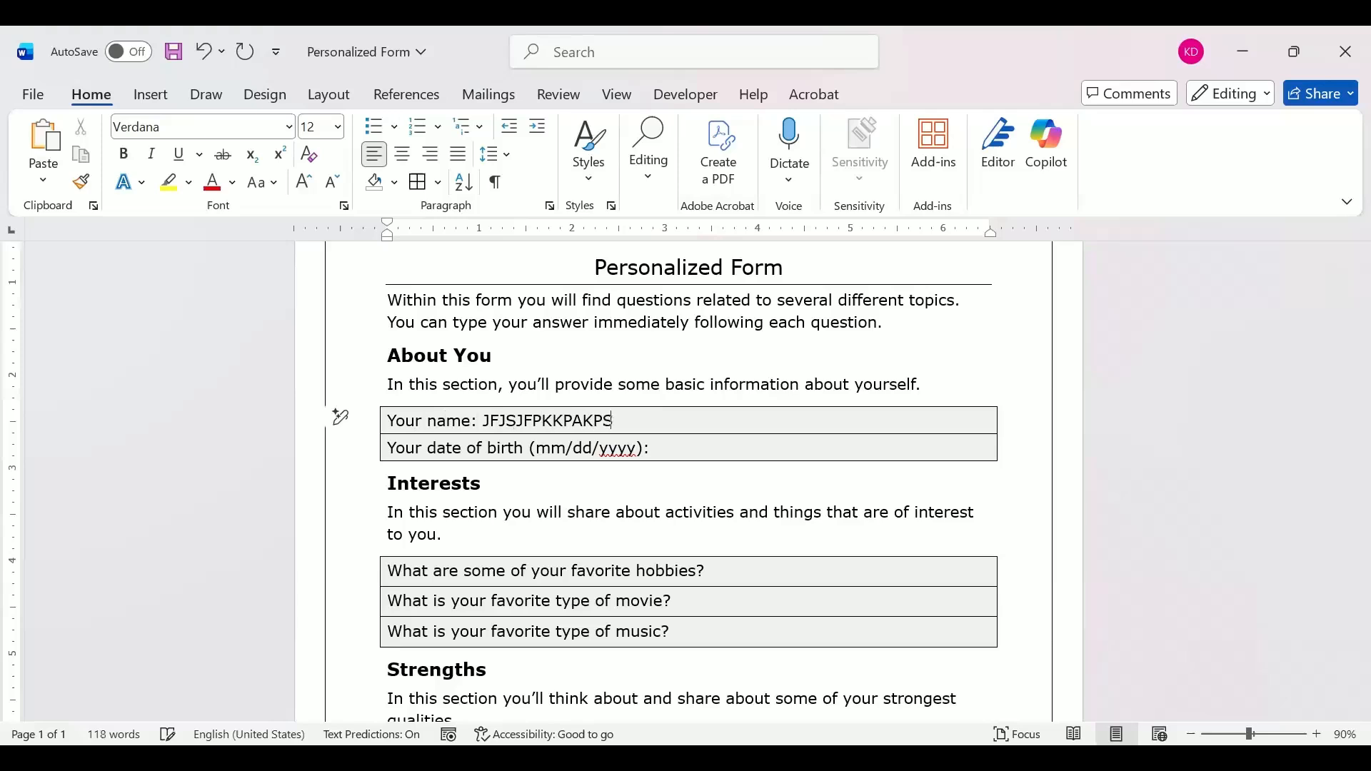
type("SPJHOJJJJJJJJJJJJJJJJJJJJJJJJJJJJJJJJJJJJJJJJJJJJJJJJJJJJJJJJJJJJJJJJJJJJJJJJJJJJJJJJJJJJ")
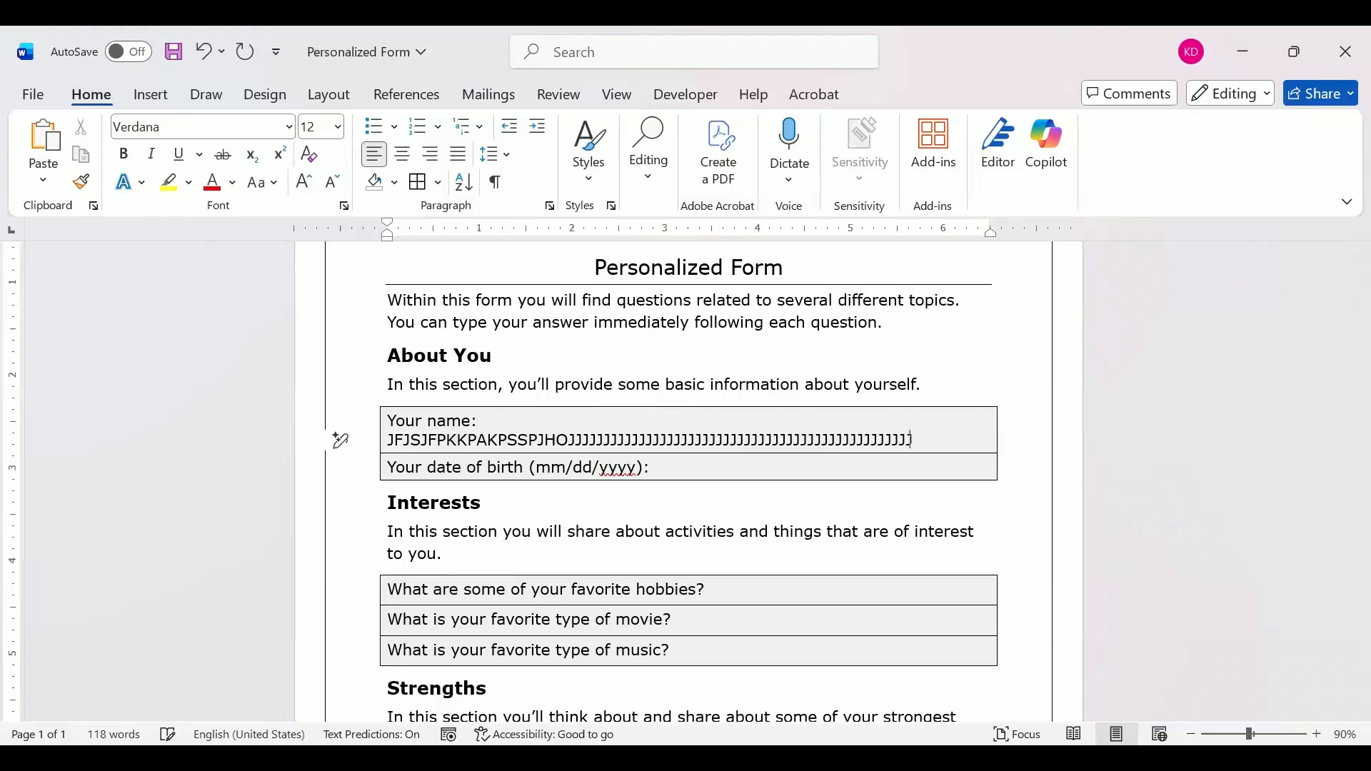
type("JJJJJJJJJJJJJJJJJJJJJJJJJJJJJJJJJJJJJJJJJJJJJJJJJJ")
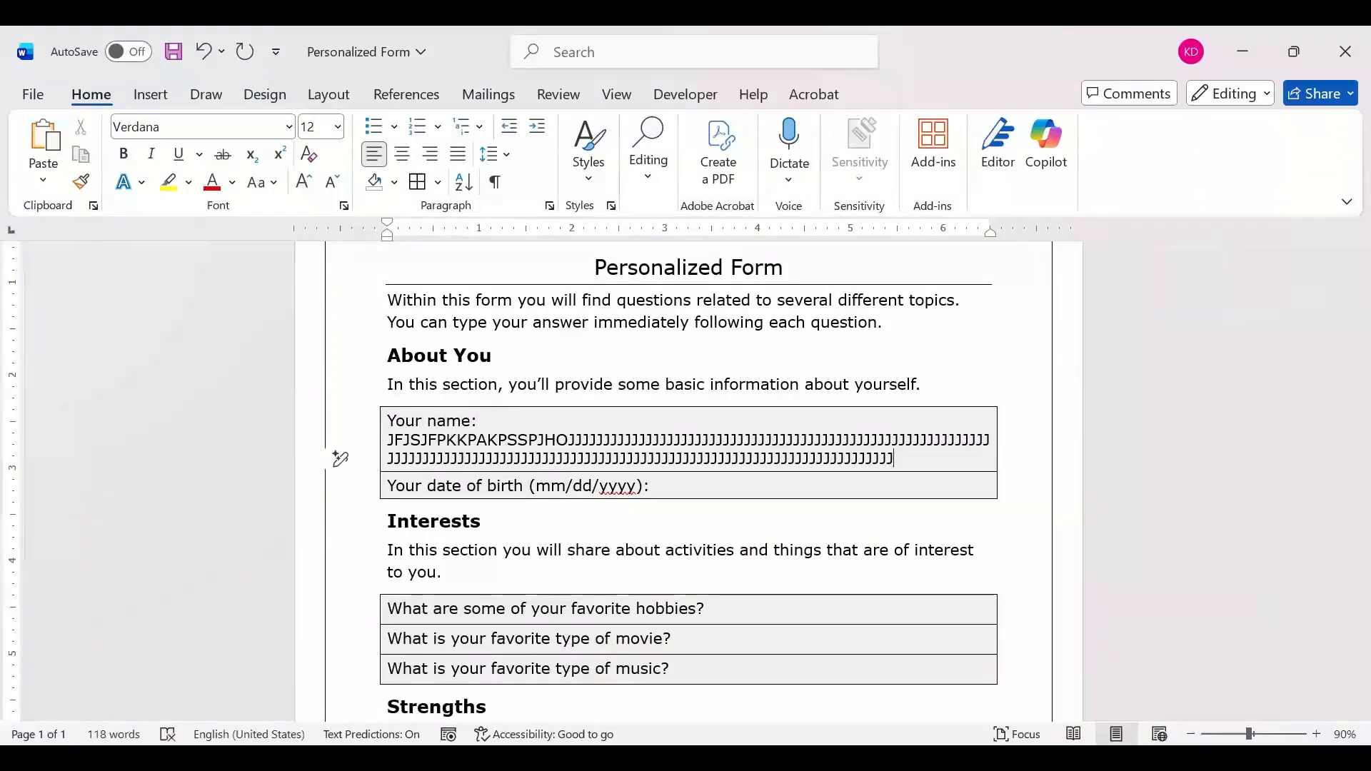
left_click_drag(920, 461, 388, 439)
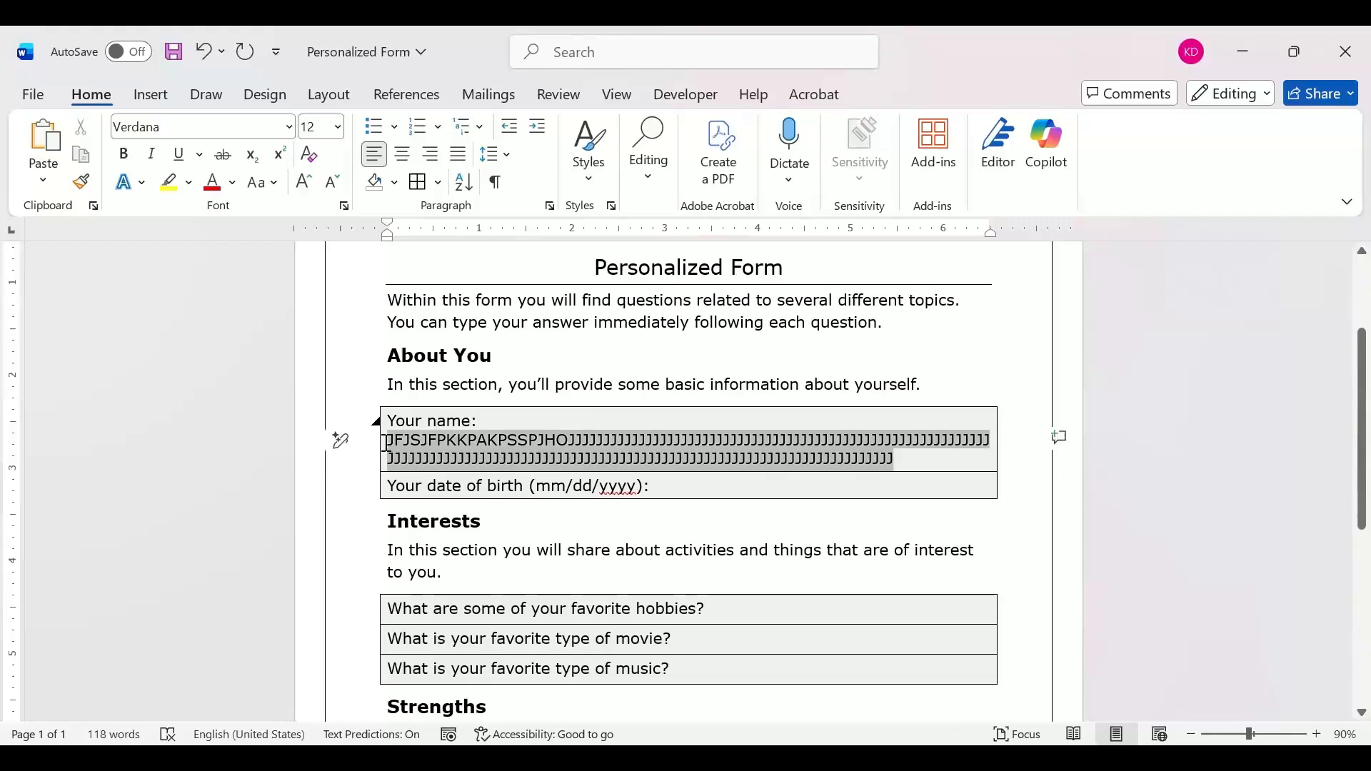
key("Delete")
key("BackSpace")
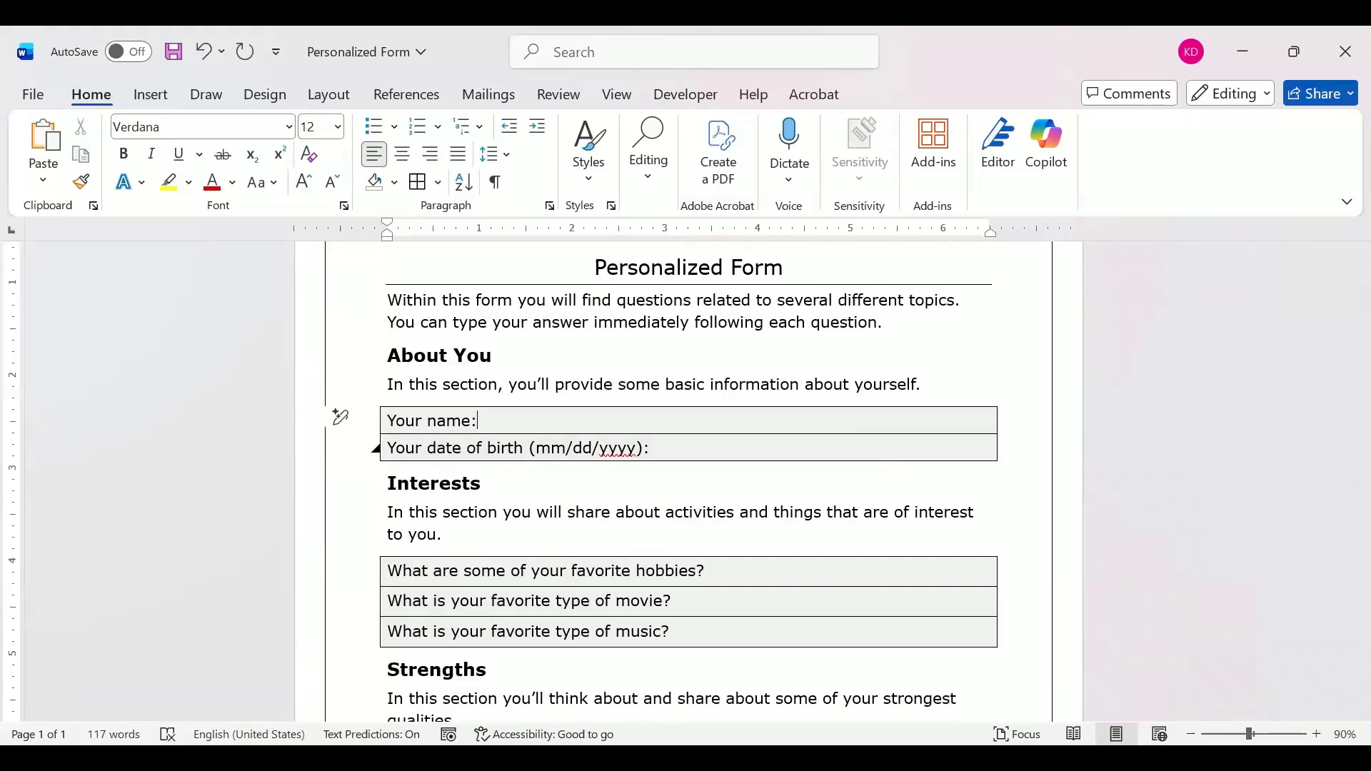
Step: Add a blank answer line below "Your name:" inside the same bordered box and move through the lines to check it
key("Return")
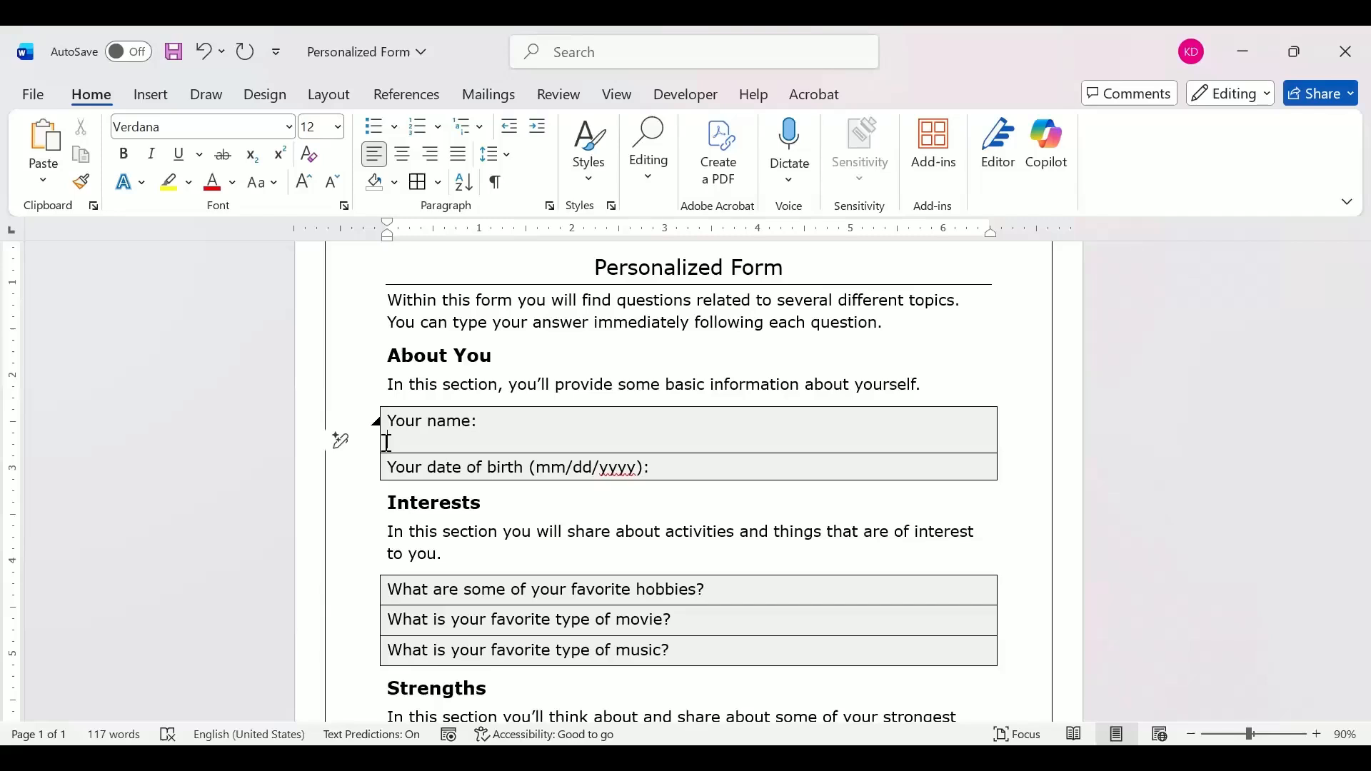
key("Up")
key("Up")
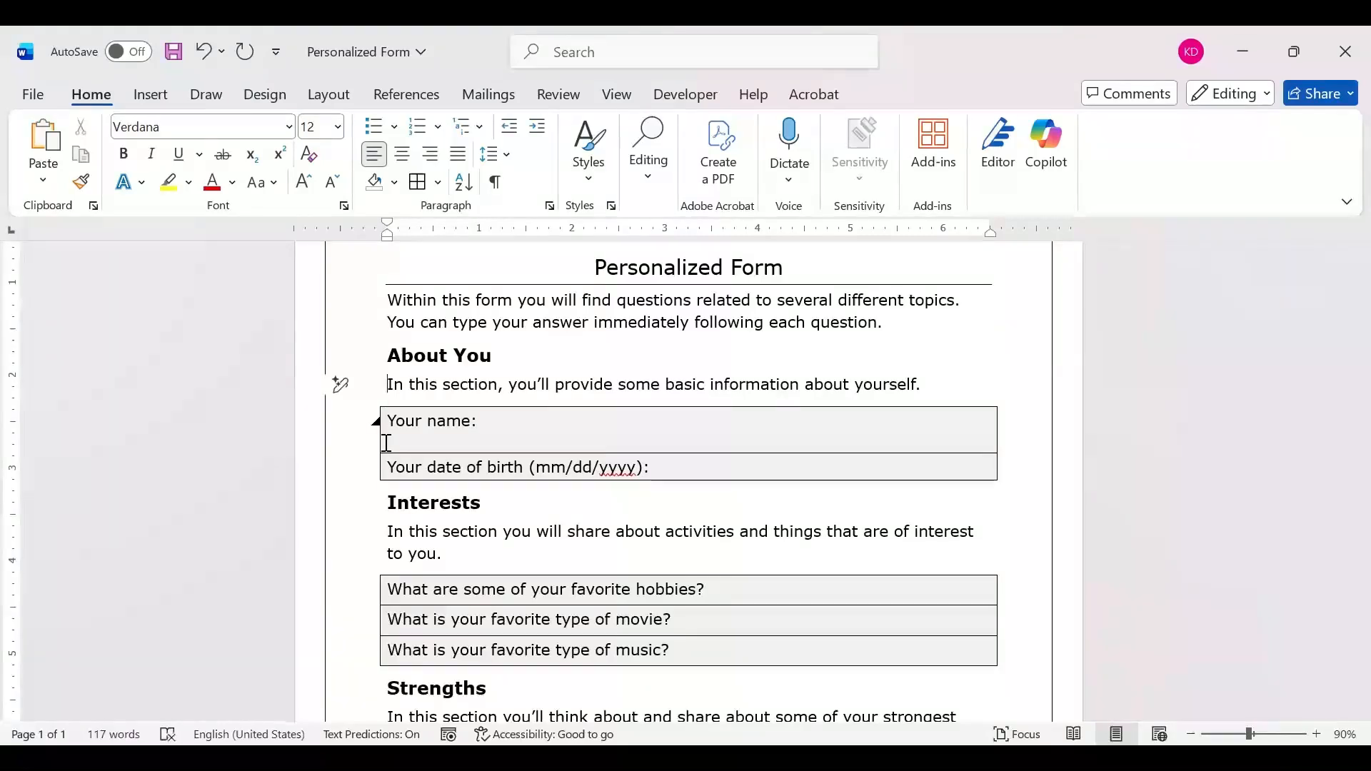
key("Down")
key("Right")
key("Right")
key("Right")
key("Right")
key("Right")
key("Down")
key("Up")
key("Down")
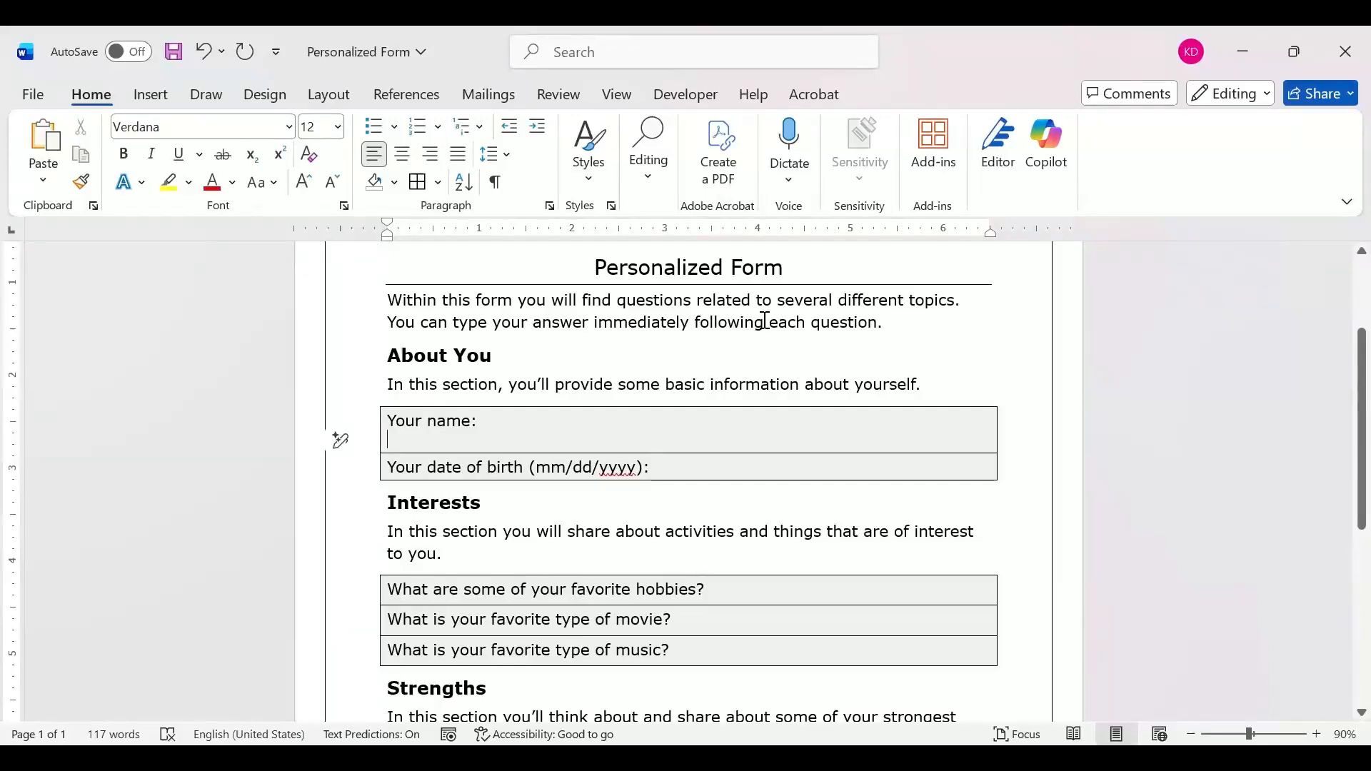
Step: Replace "immediately following" with "directly below" in the introductory instructions
left_click_drag(759, 323, 595, 323)
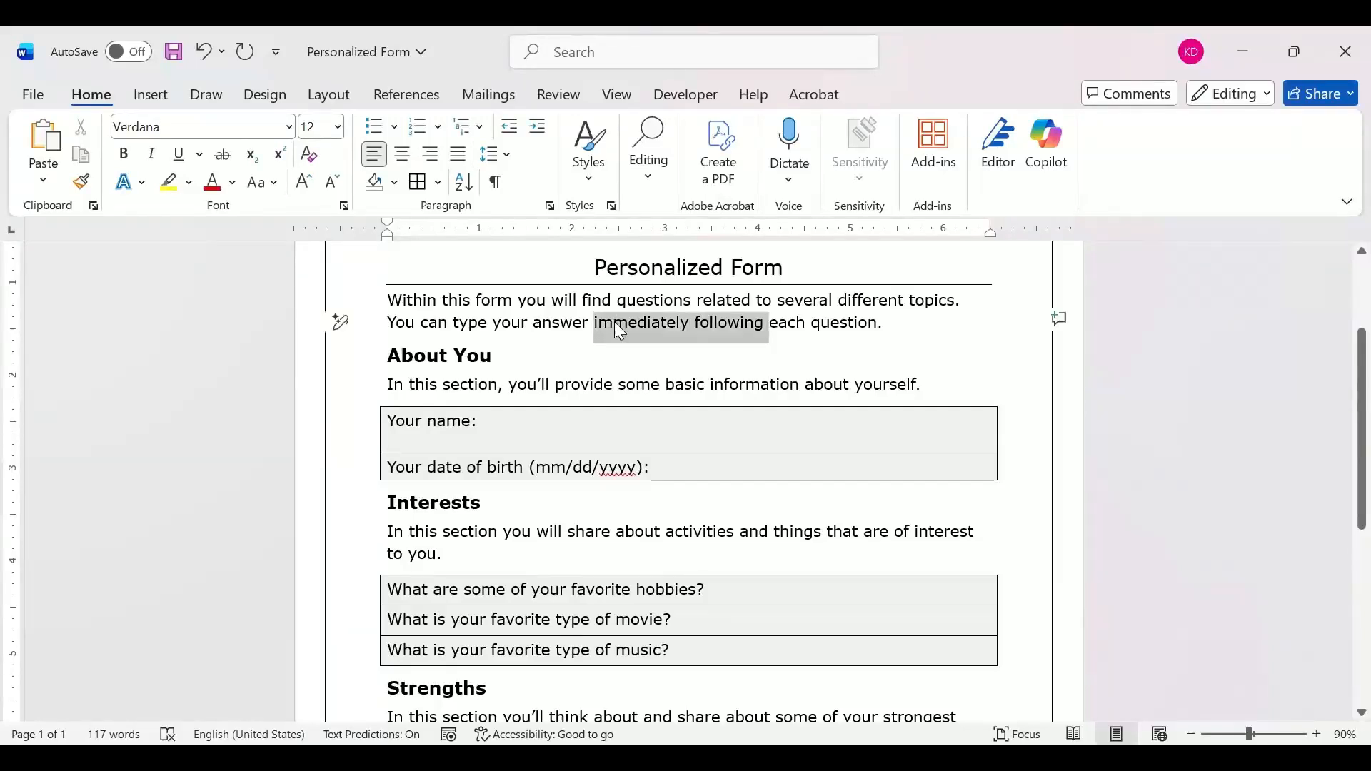
type("DIRECTLY BEL")
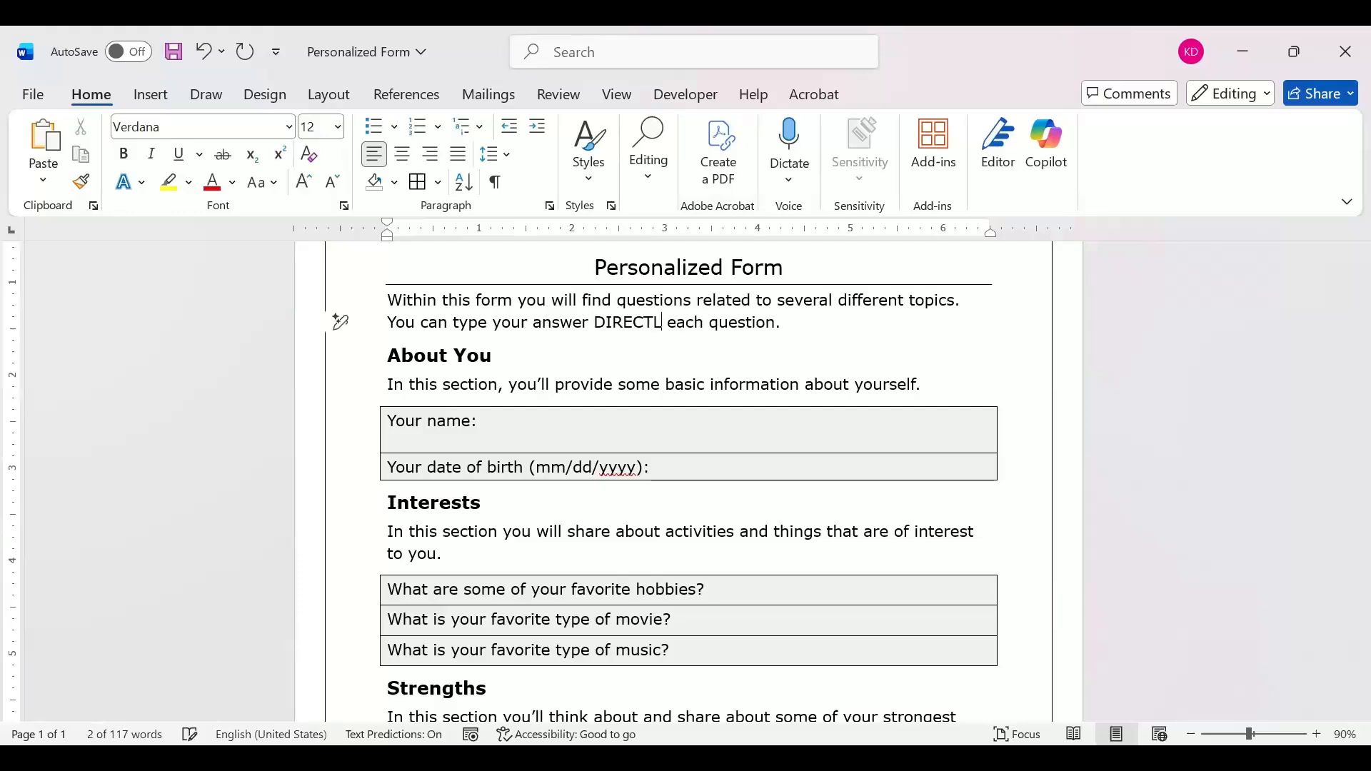
type("OW")
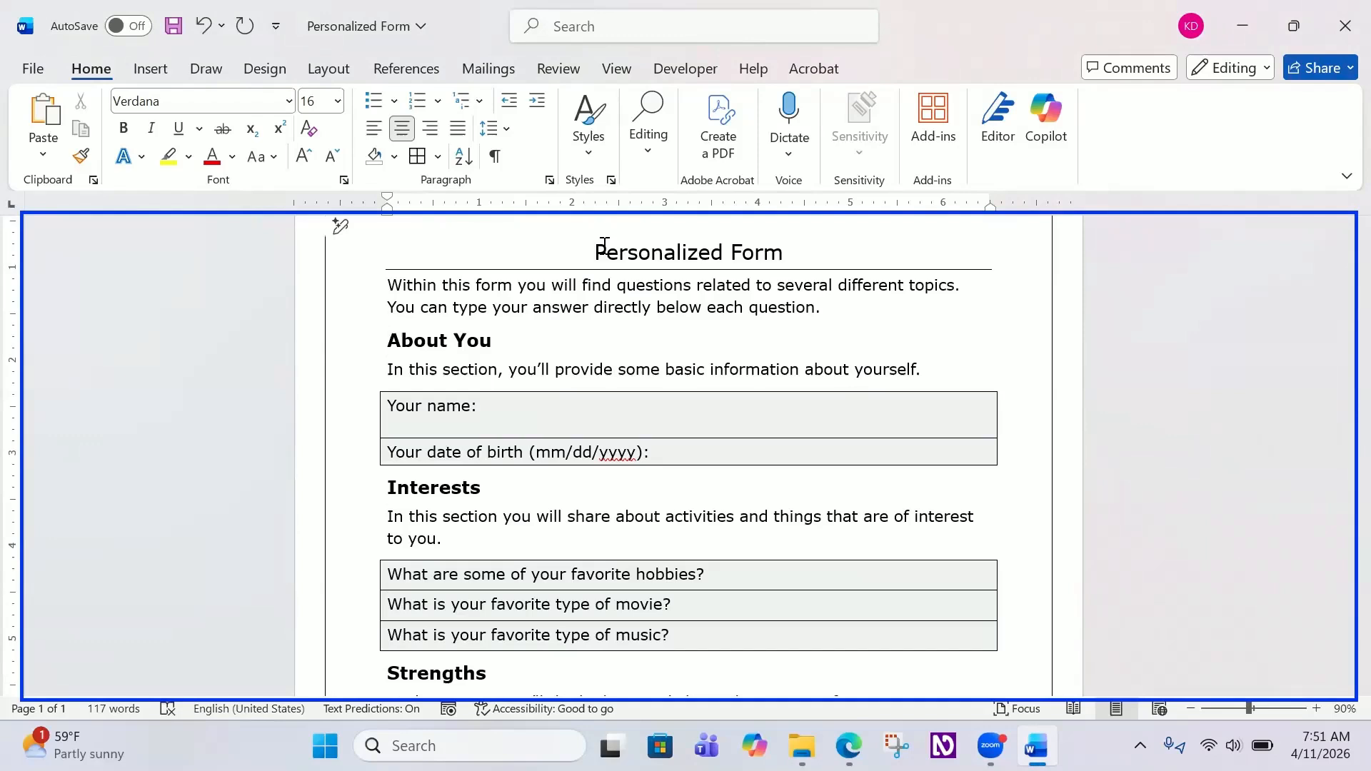
Step: Read through the form line by line from the title to the blank answer line under "Your name:"
key("Down")
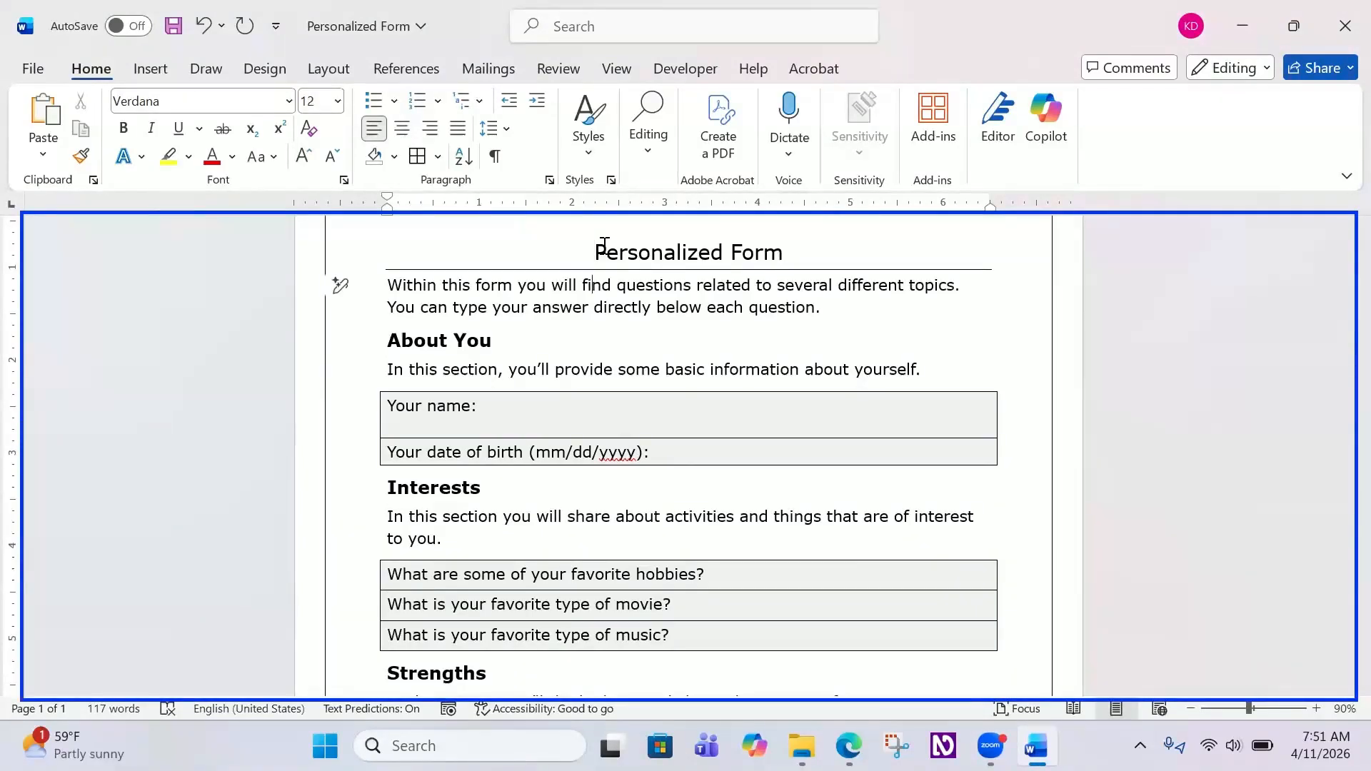
key("Down")
key("Down")
key("Down")
key("Down")
key("Down")
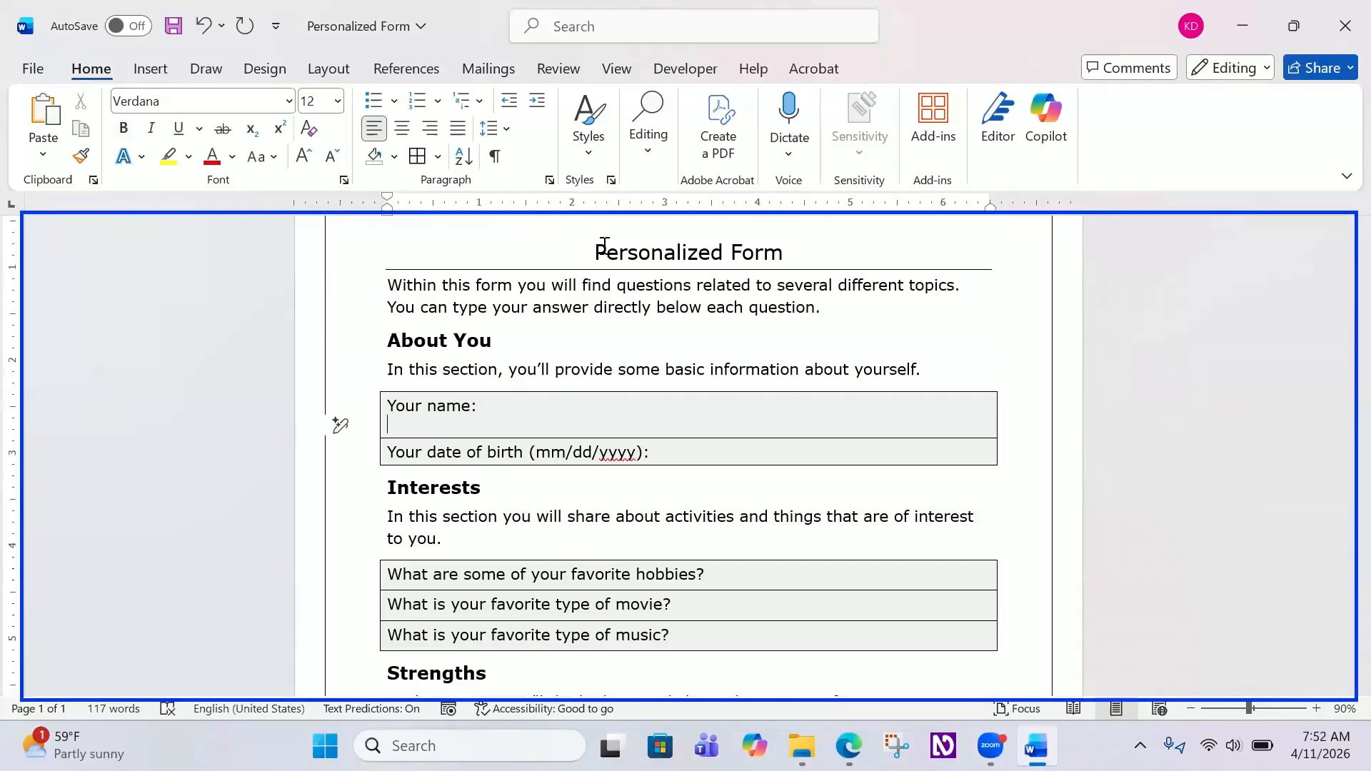